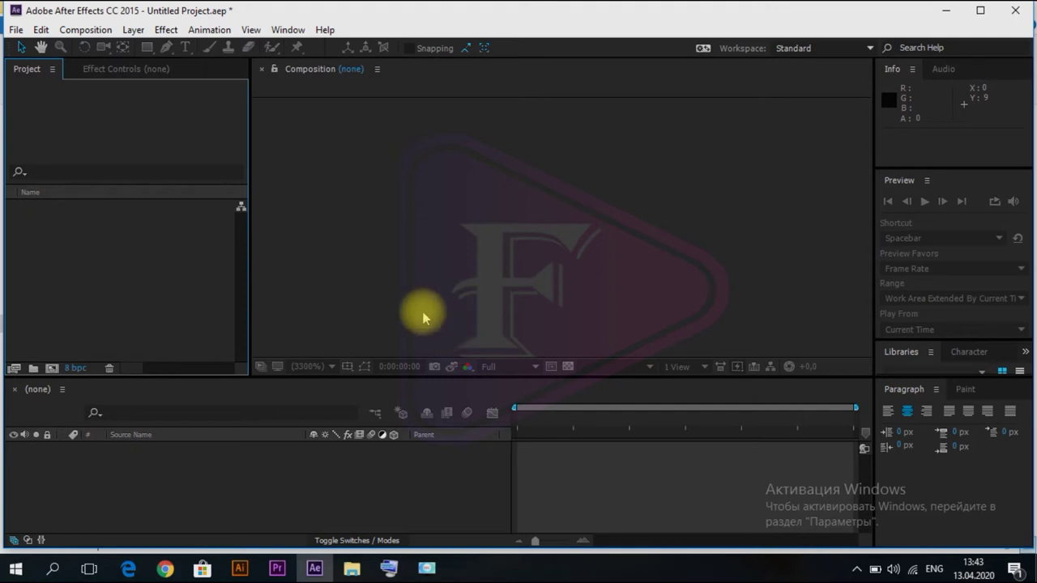
Step: Start a new composition from the Composition menu
click(89, 30)
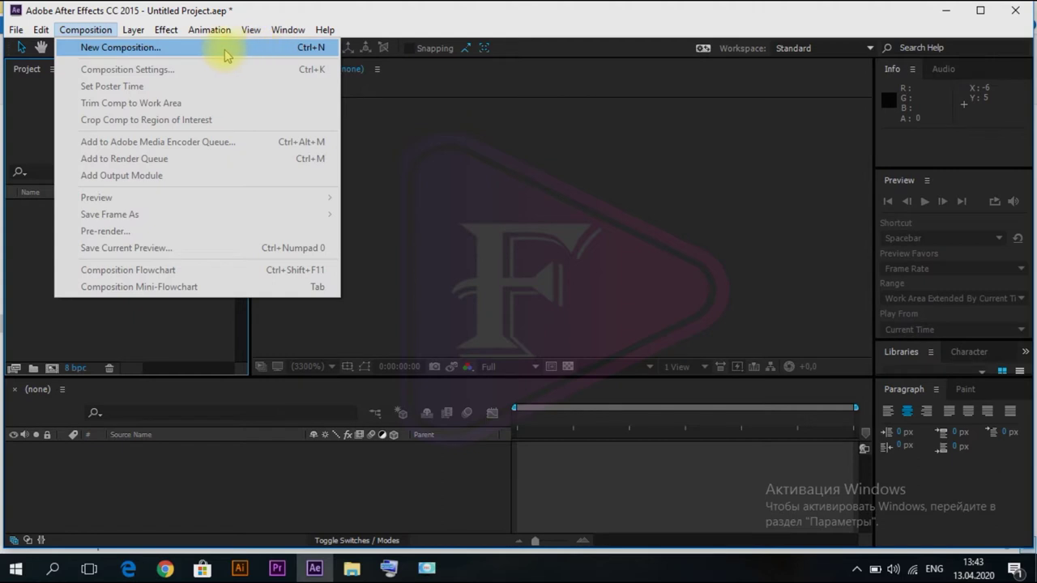
click(197, 50)
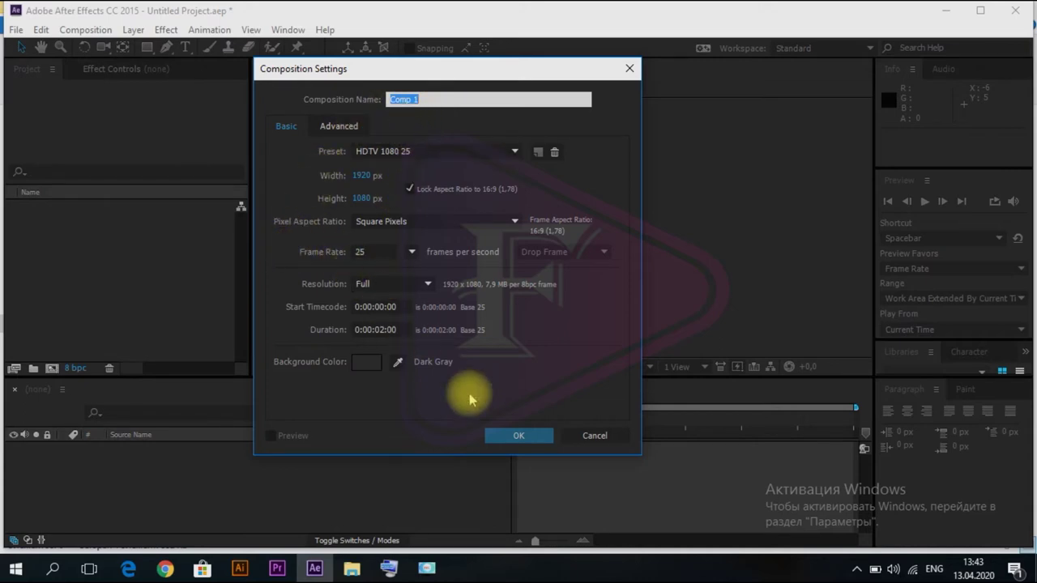
Step: Accept Comp 1 with the HDTV 1080 25 preset, then bring up the Import File dialog
click(506, 433)
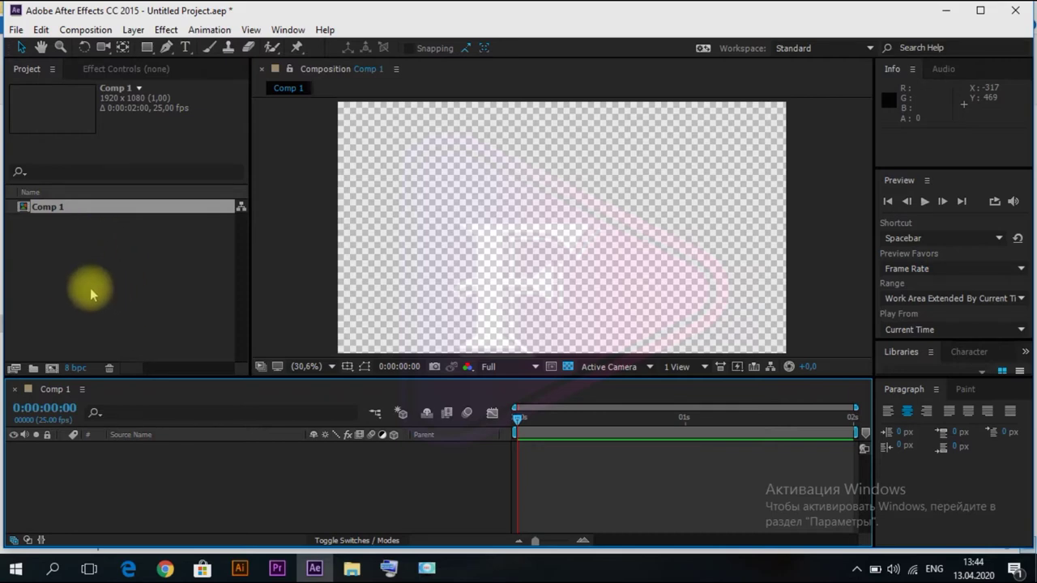
double_click(98, 278)
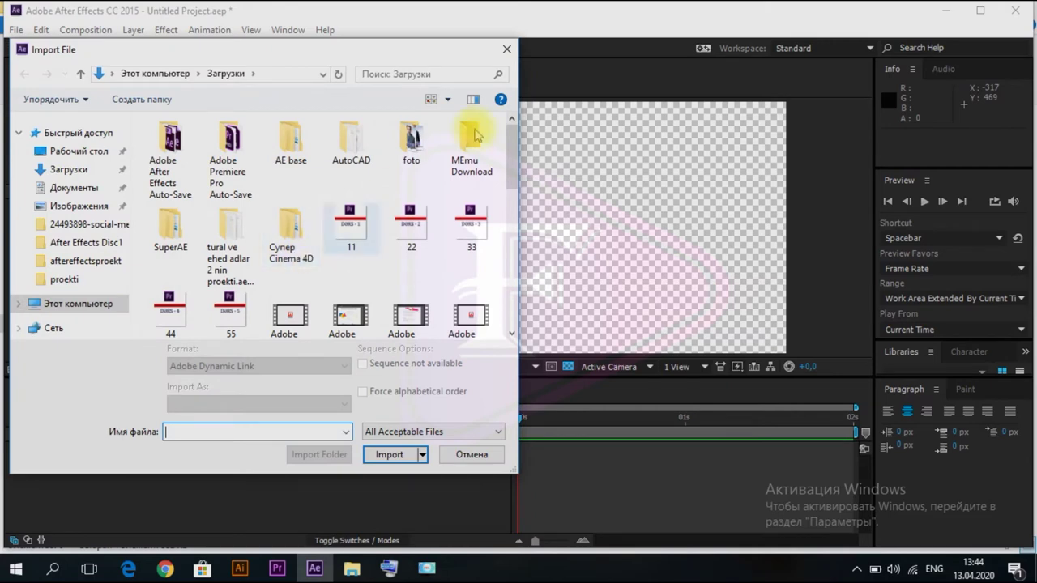
drag(510, 139, 521, 209)
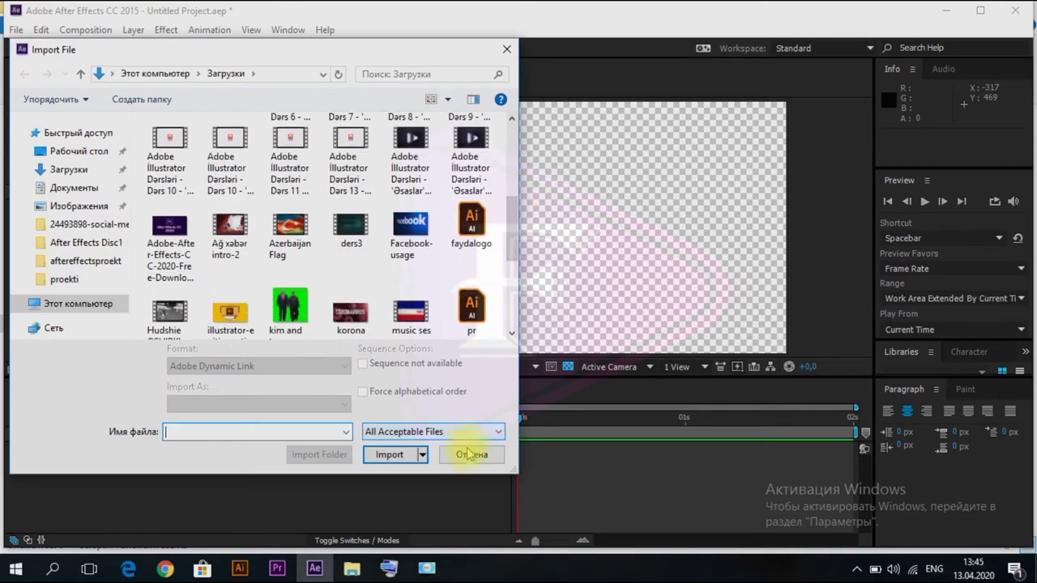
click(468, 455)
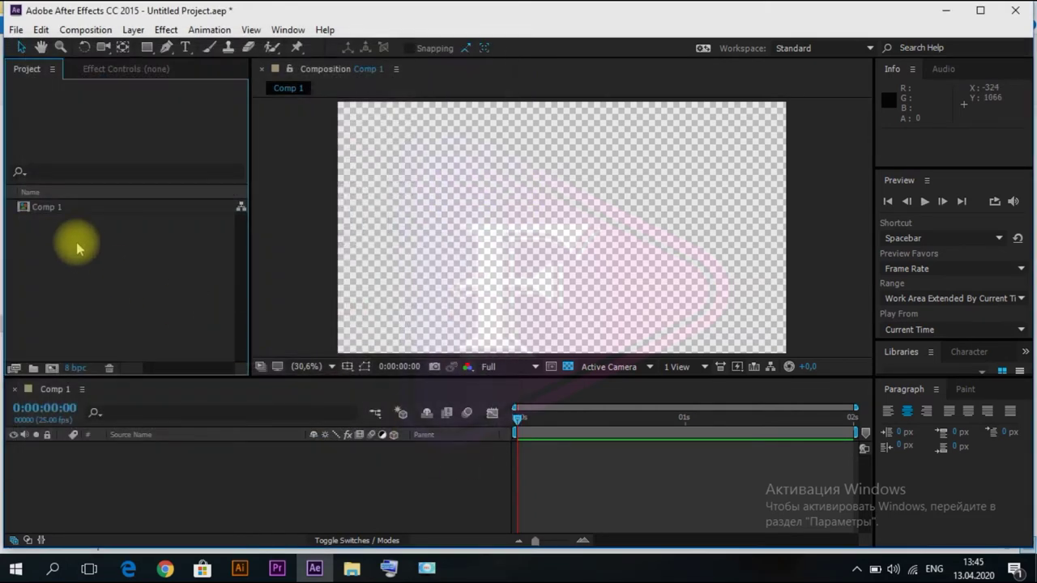
right_click(76, 245)
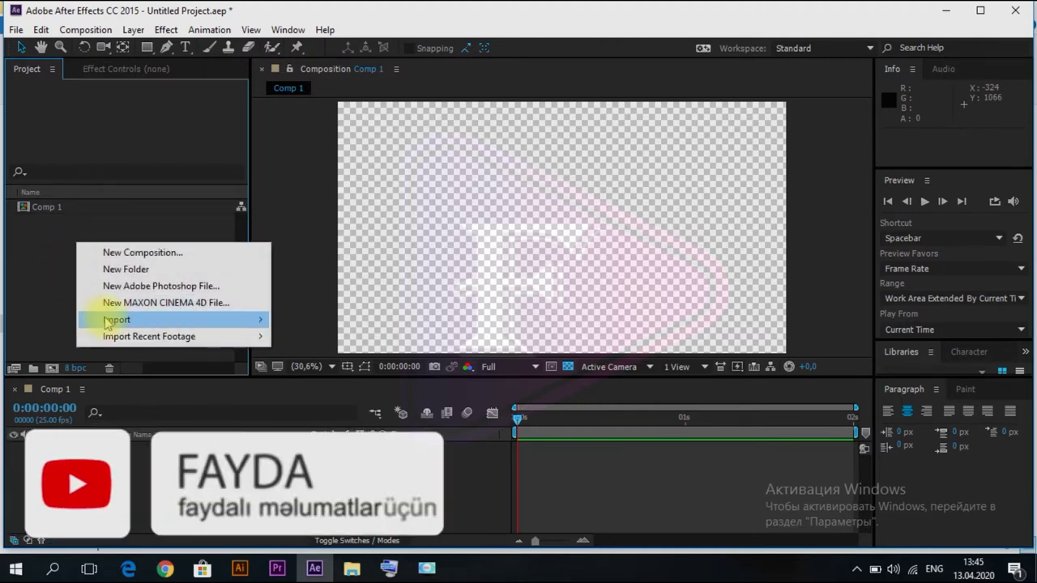
mouse_move(114, 321)
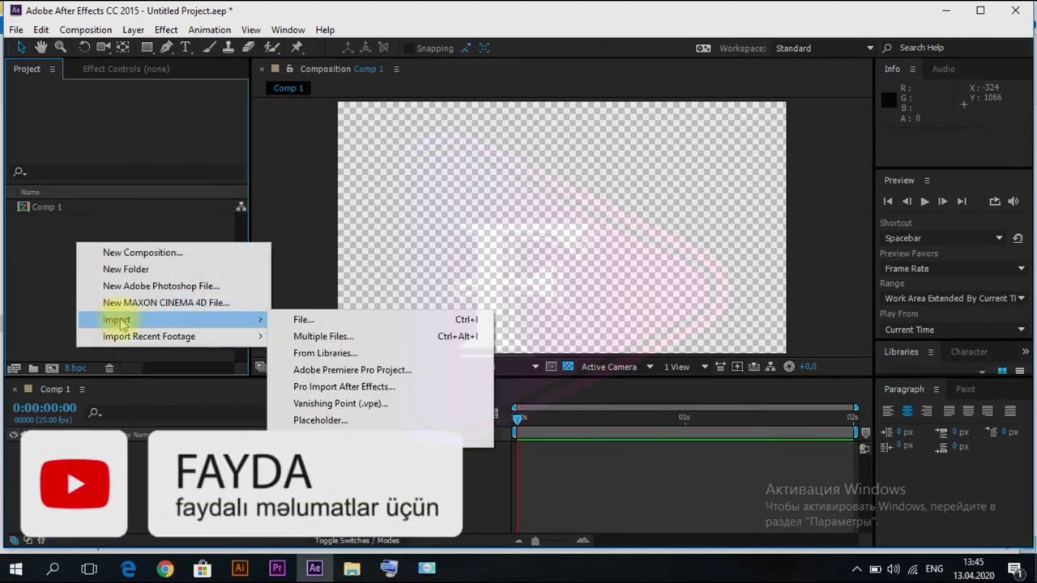
click(300, 320)
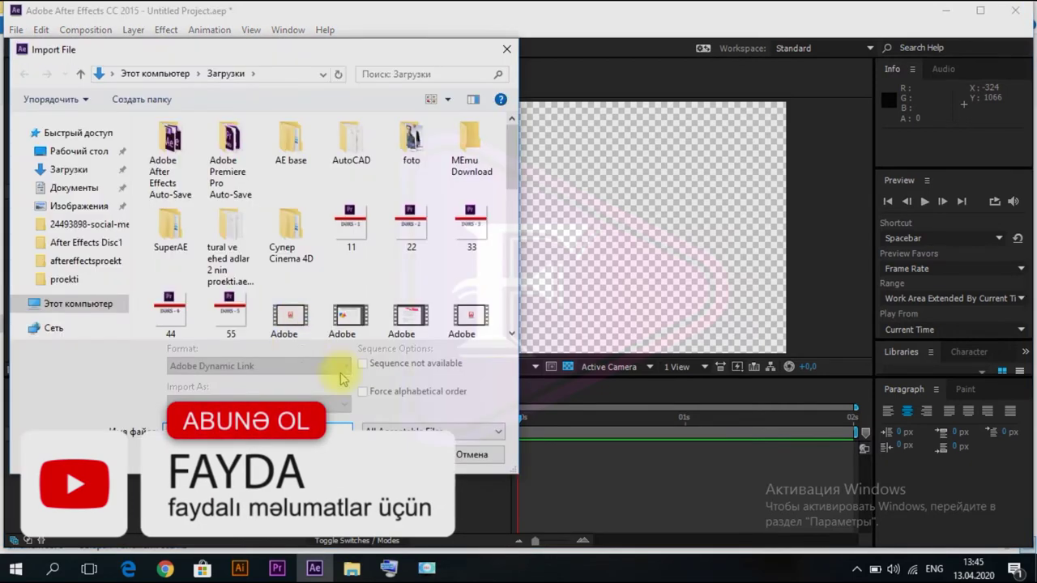
click(470, 455)
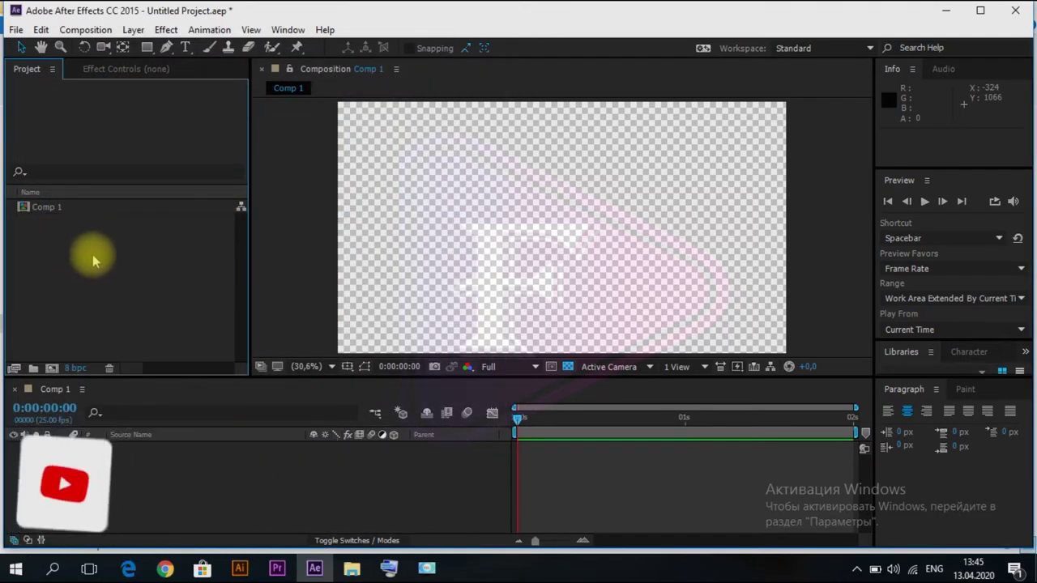
click(15, 31)
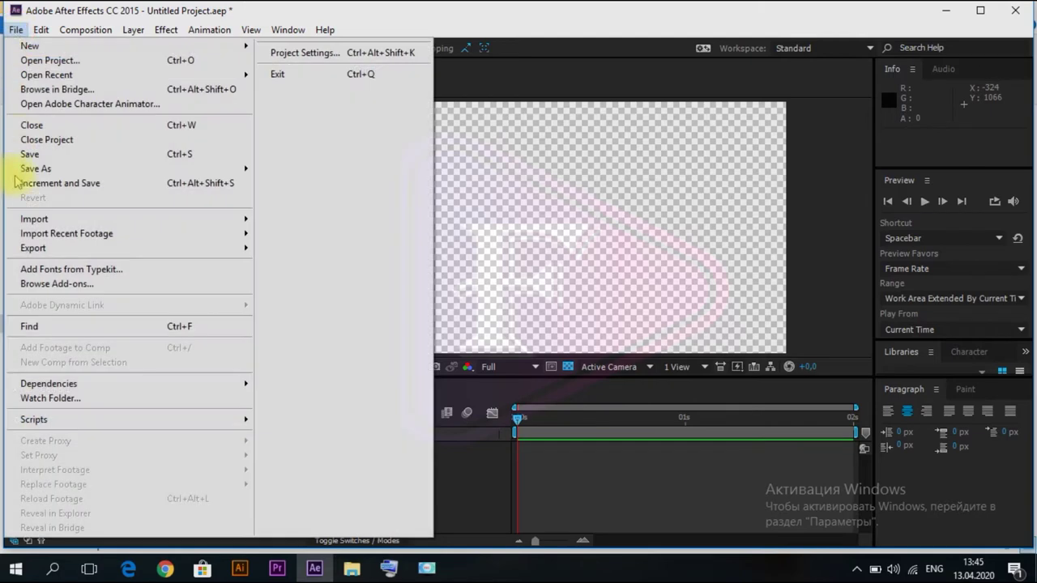
mouse_move(138, 218)
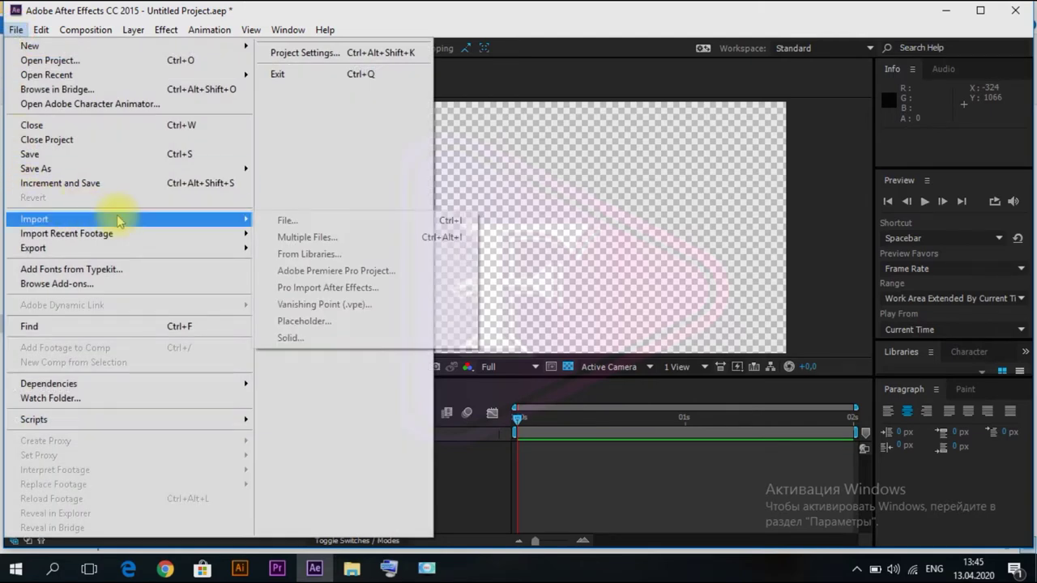
click(284, 222)
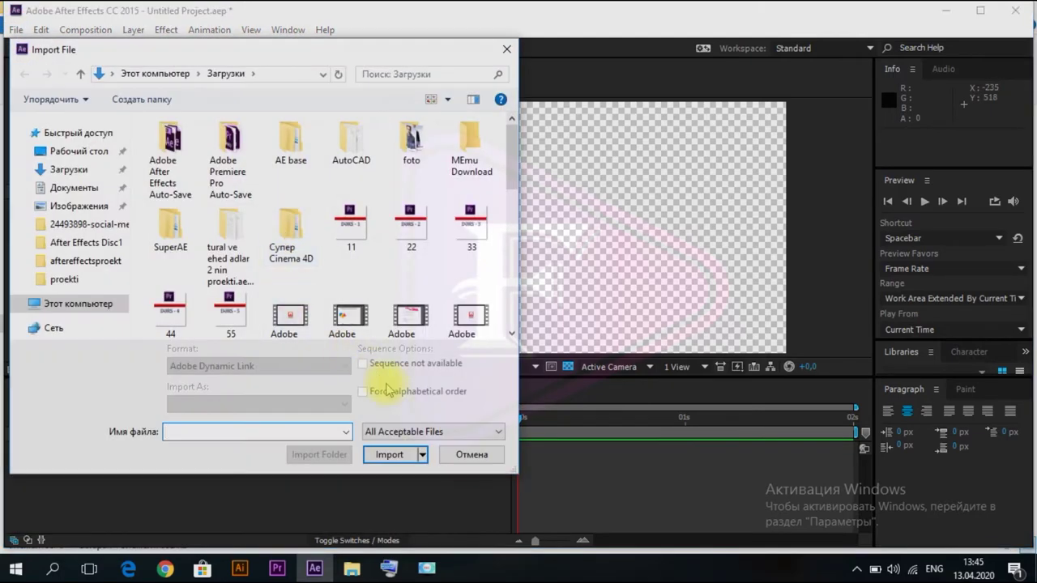
click(476, 456)
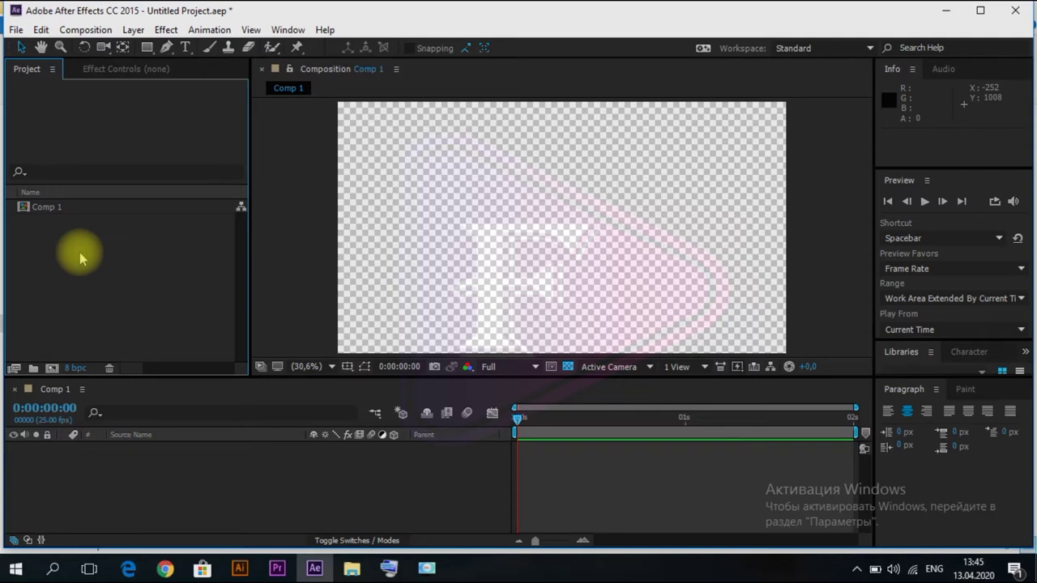
key(ctrl+i)
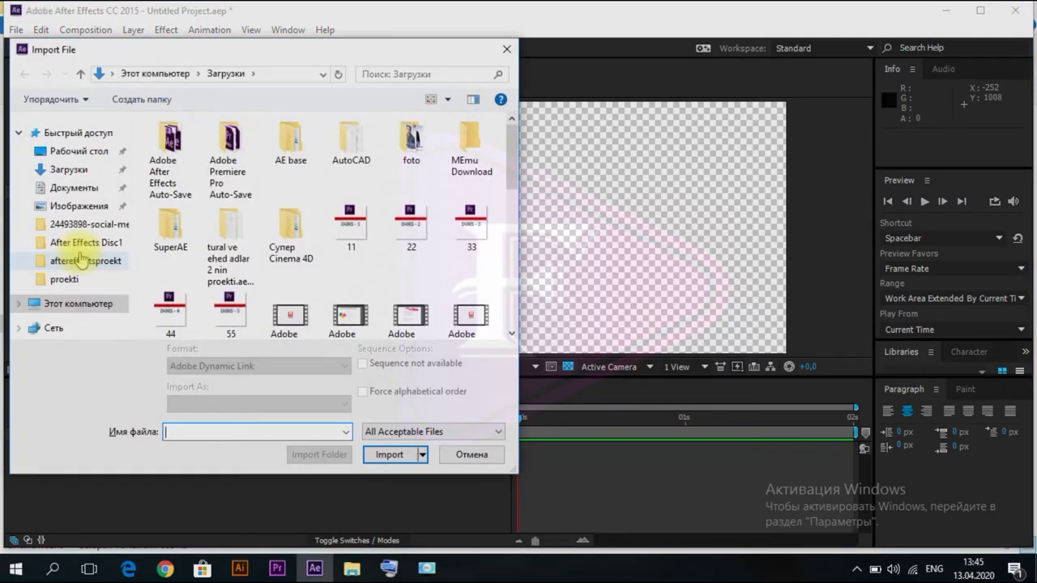
click(450, 459)
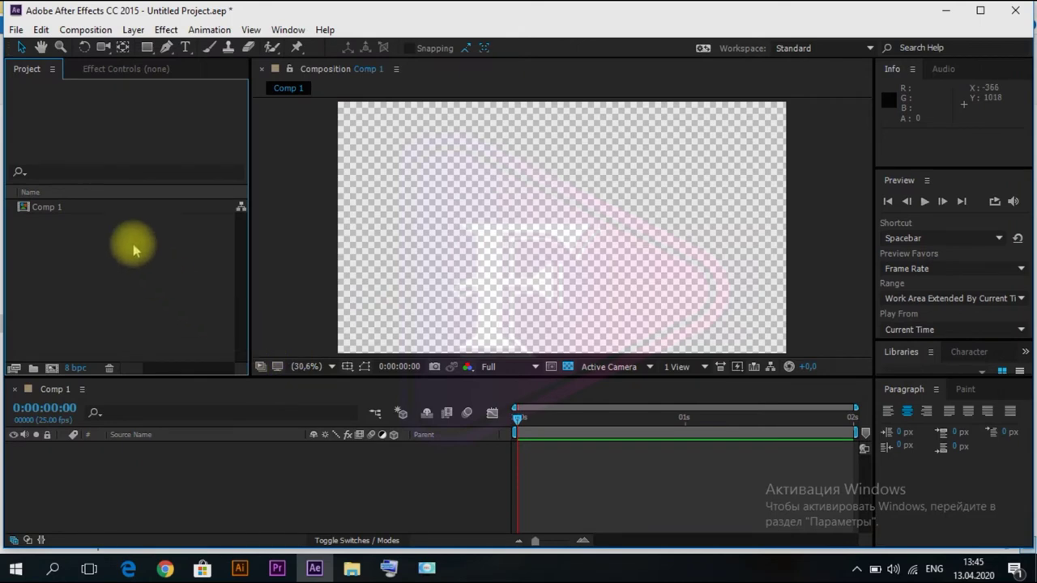
Step: Select screenshots (3) through (6) in the Снимки экрана folder and drag them toward After Effects
click(353, 568)
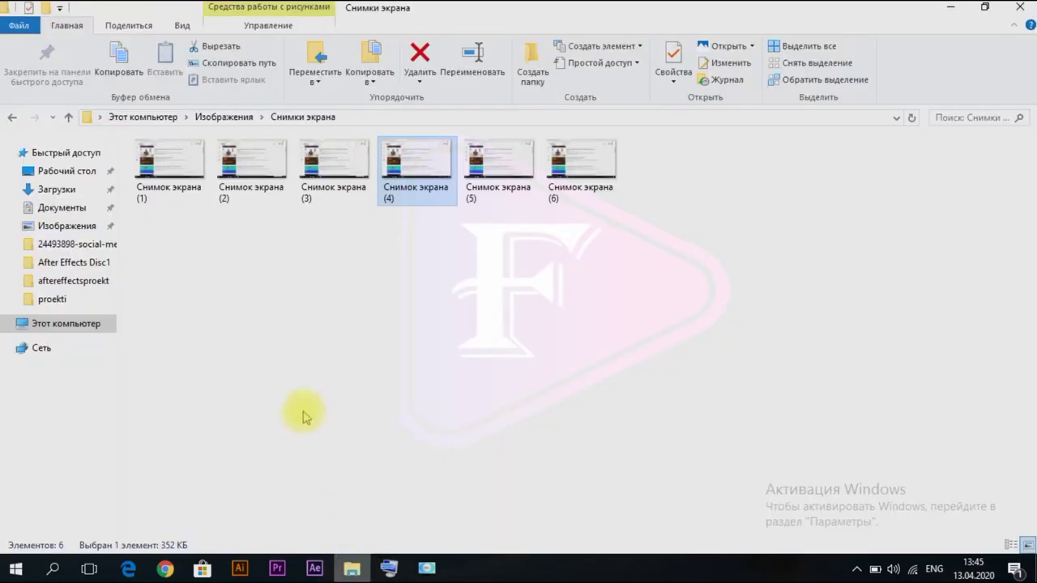
click(154, 172)
click(243, 173)
click(330, 180)
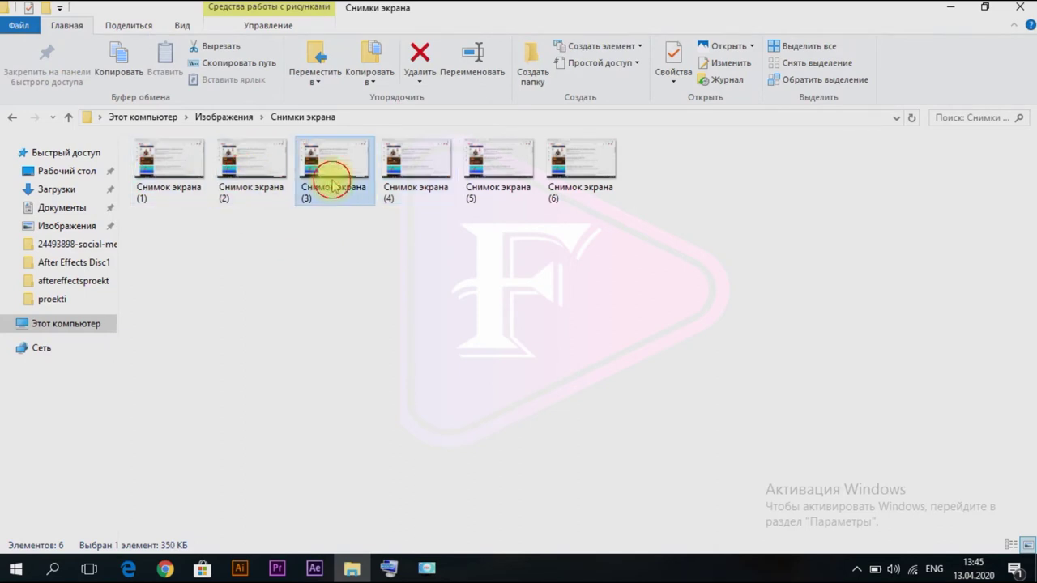
click(441, 178)
click(486, 184)
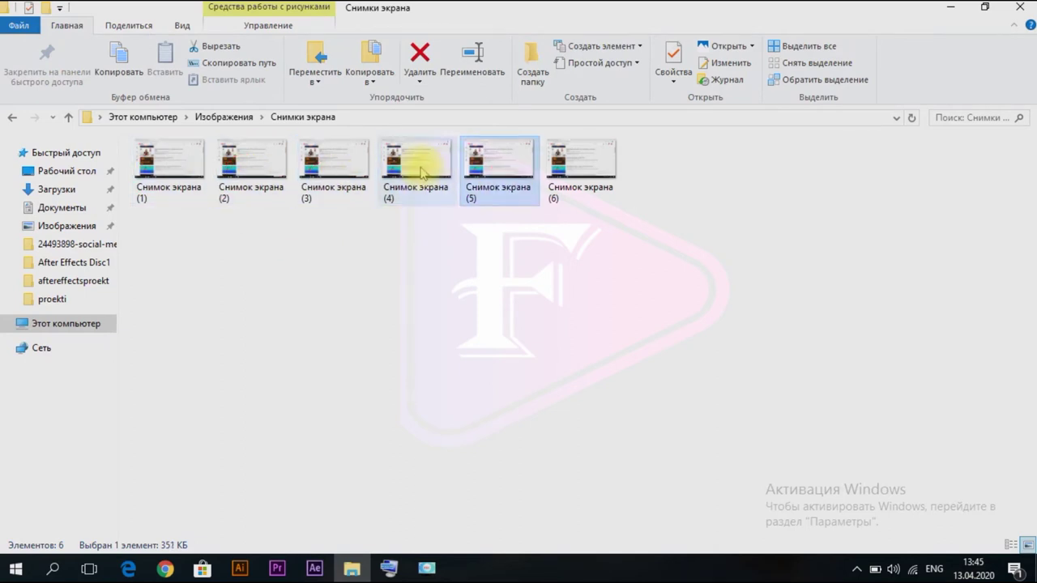
click(422, 171)
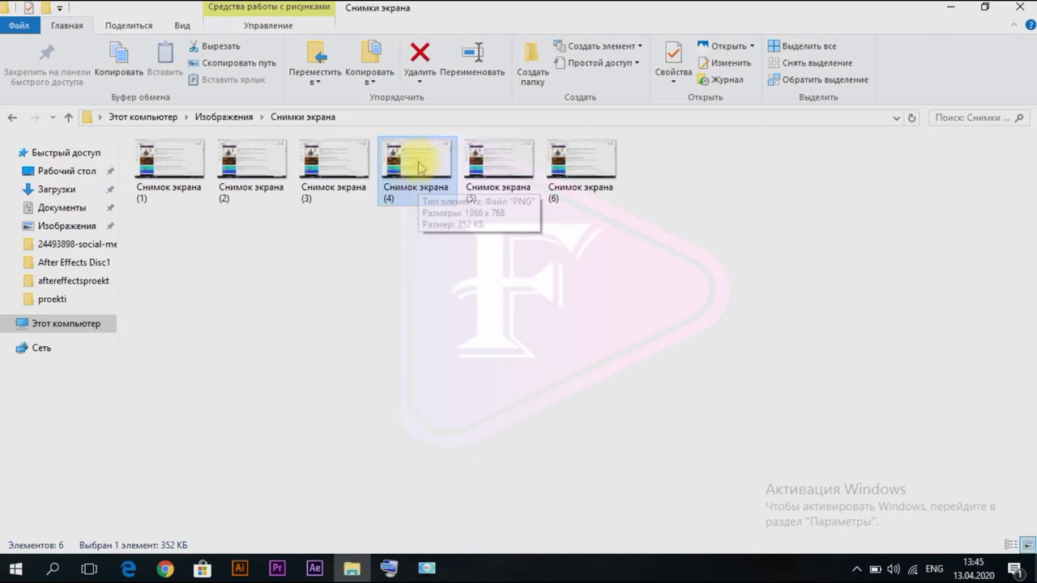
drag(577, 235, 300, 139)
mouse_move(390, 167)
mouse_down()
mouse_move(368, 444)
mouse_move(275, 519)
mouse_up()
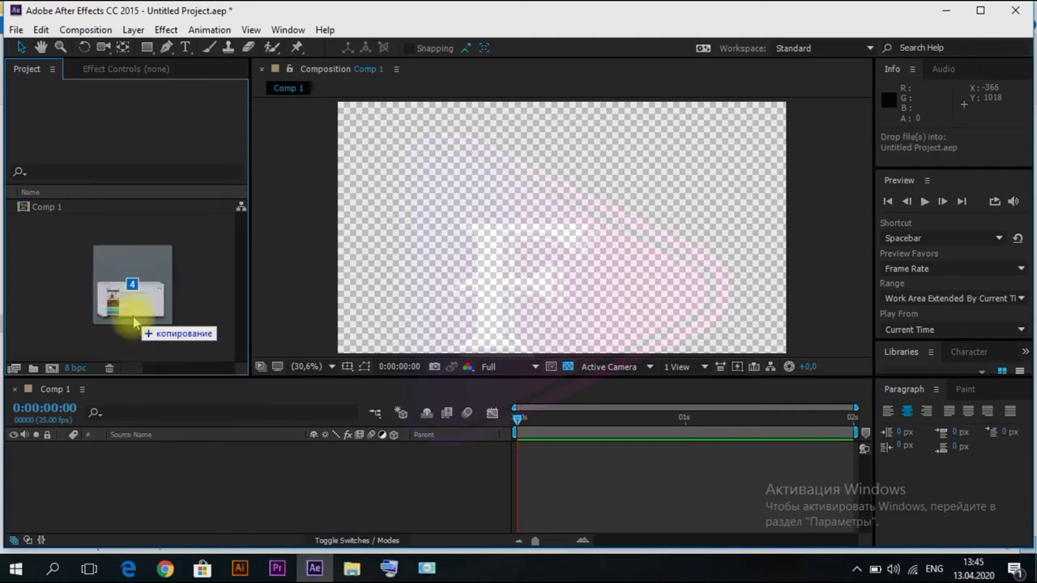
Step: Drop the four screenshots into the Project panel and deselect them
drag(274, 519, 77, 313)
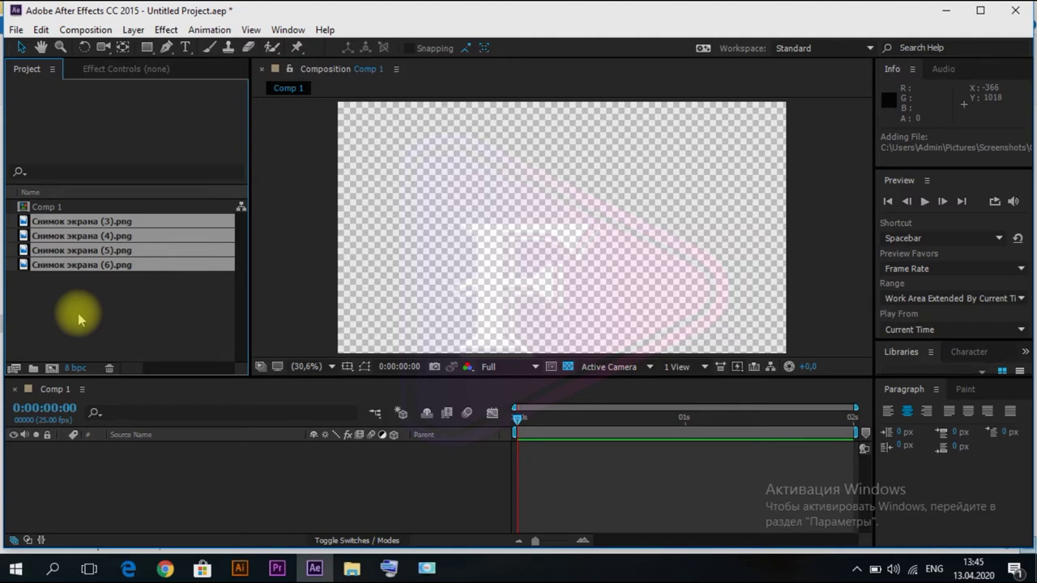
click(78, 314)
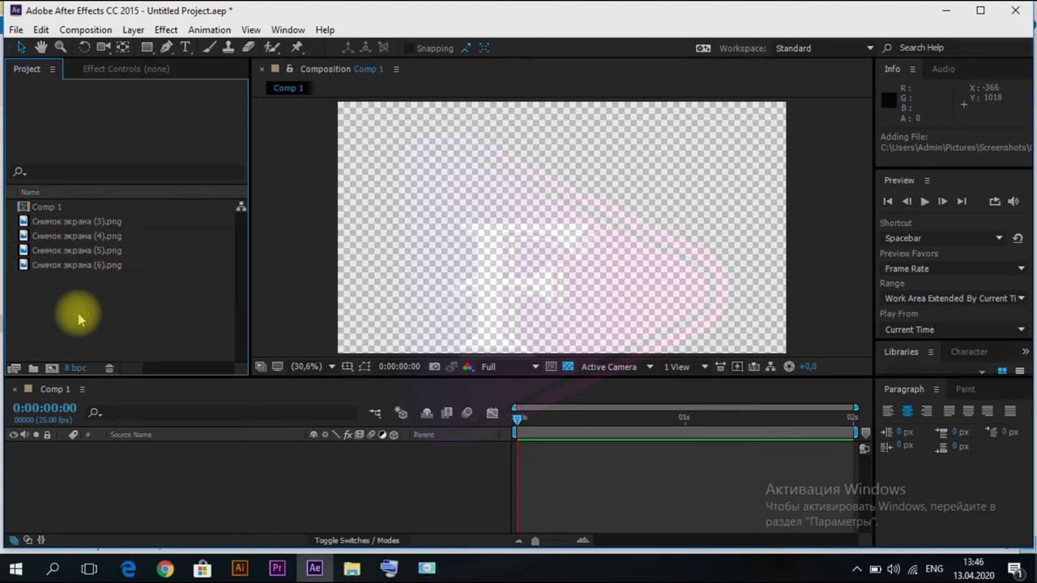
Step: Open the Media Browser as a floating panel, browse the C: drive, then close it
click(283, 30)
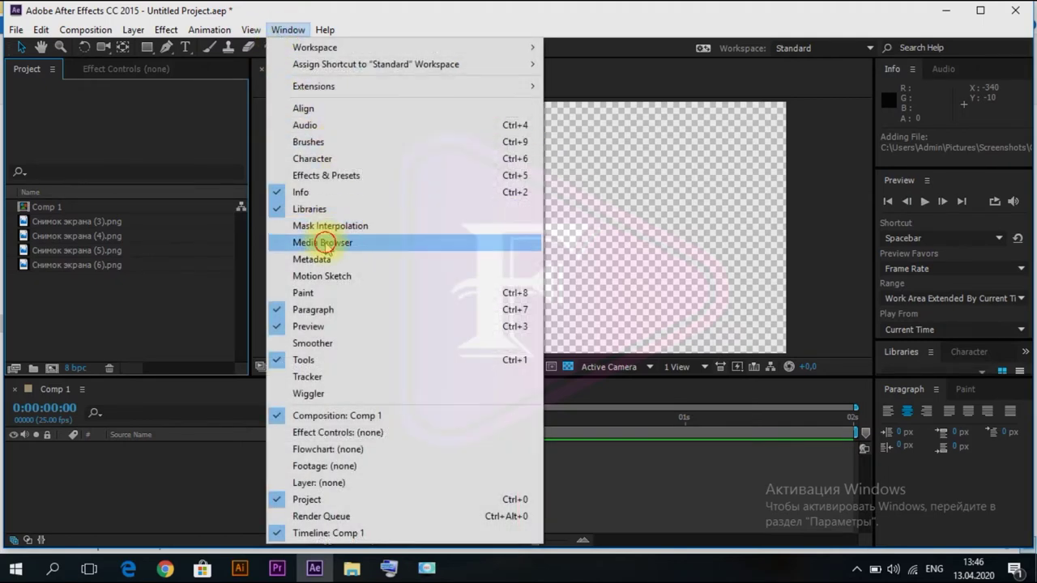
click(325, 243)
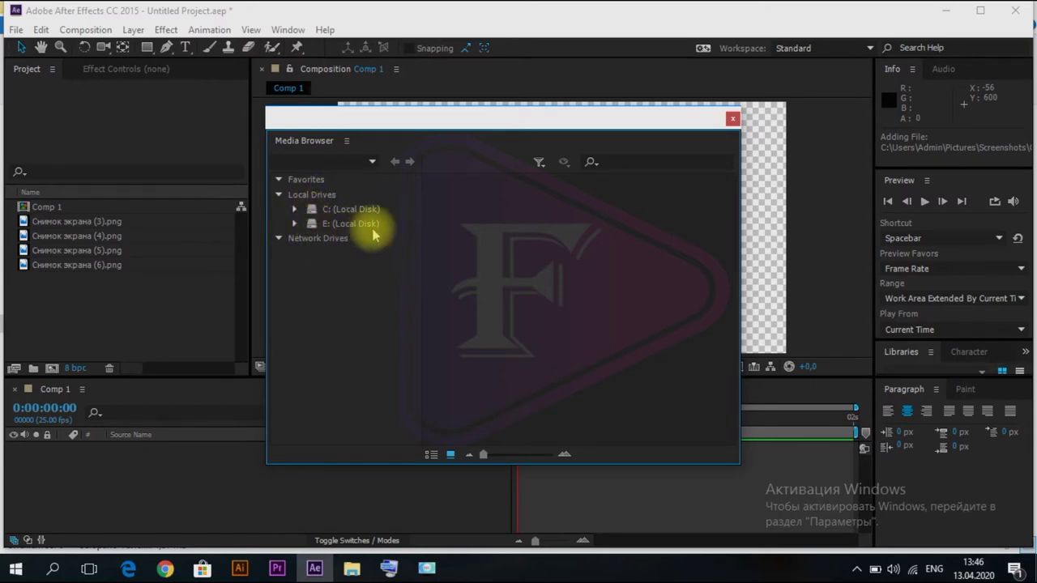
click(295, 209)
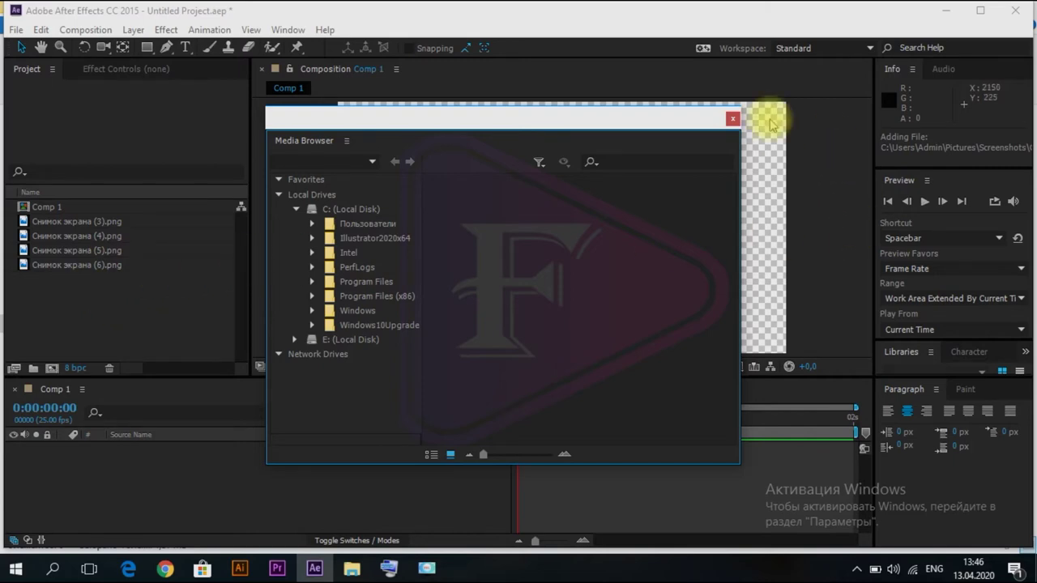
click(732, 119)
click(93, 303)
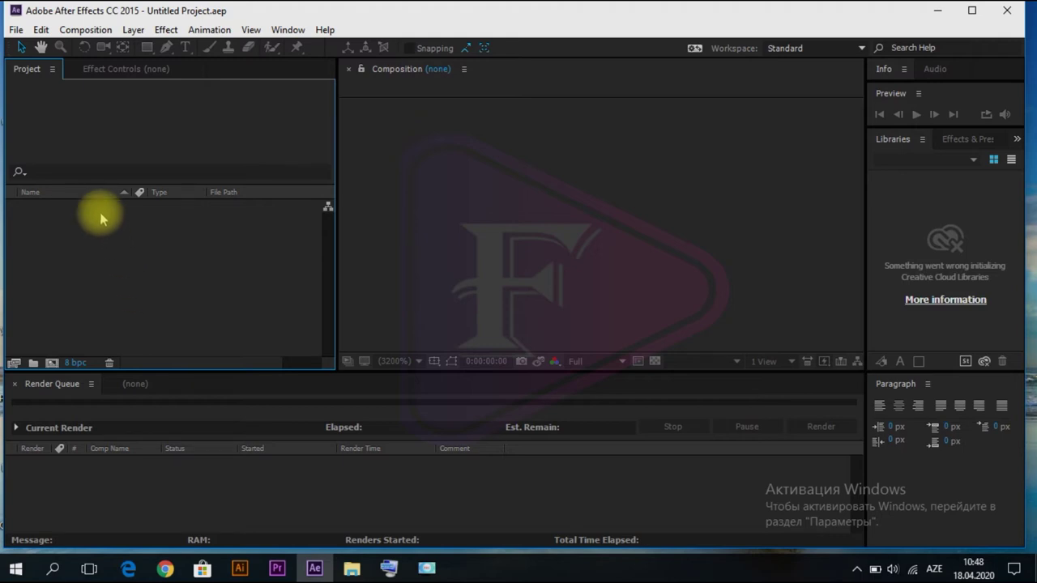
click(15, 27)
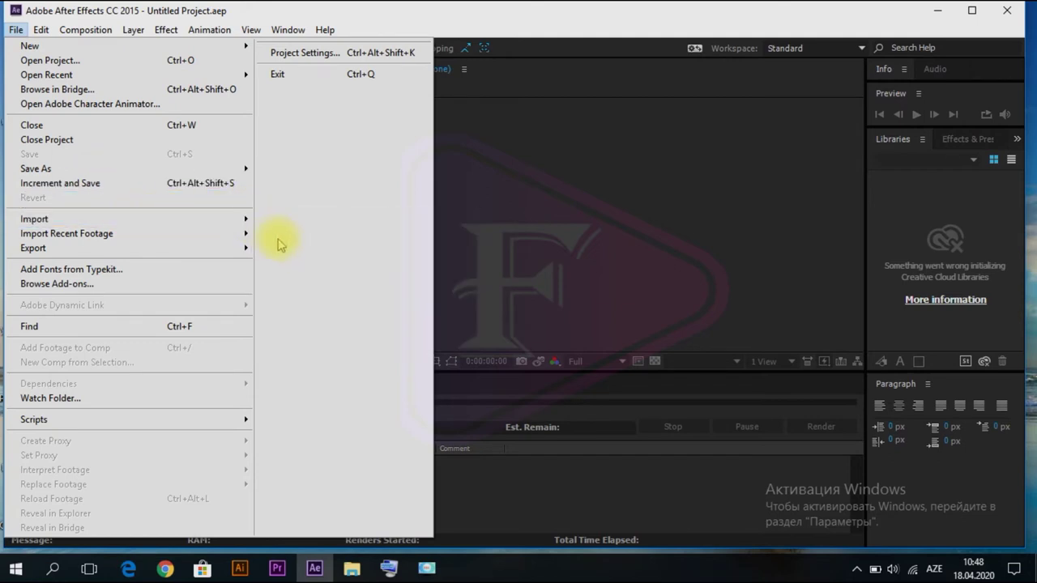
mouse_move(231, 217)
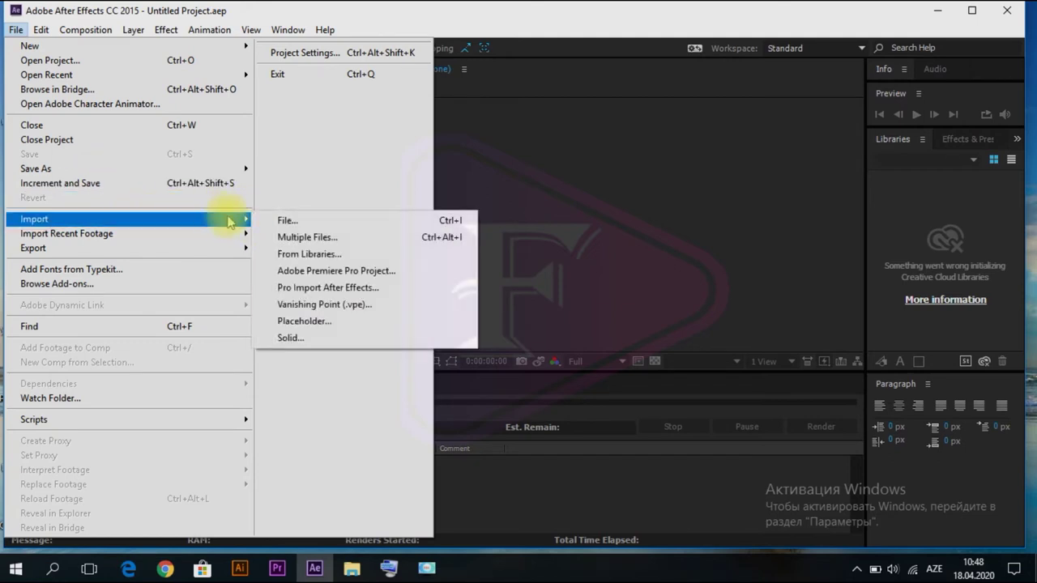
click(321, 244)
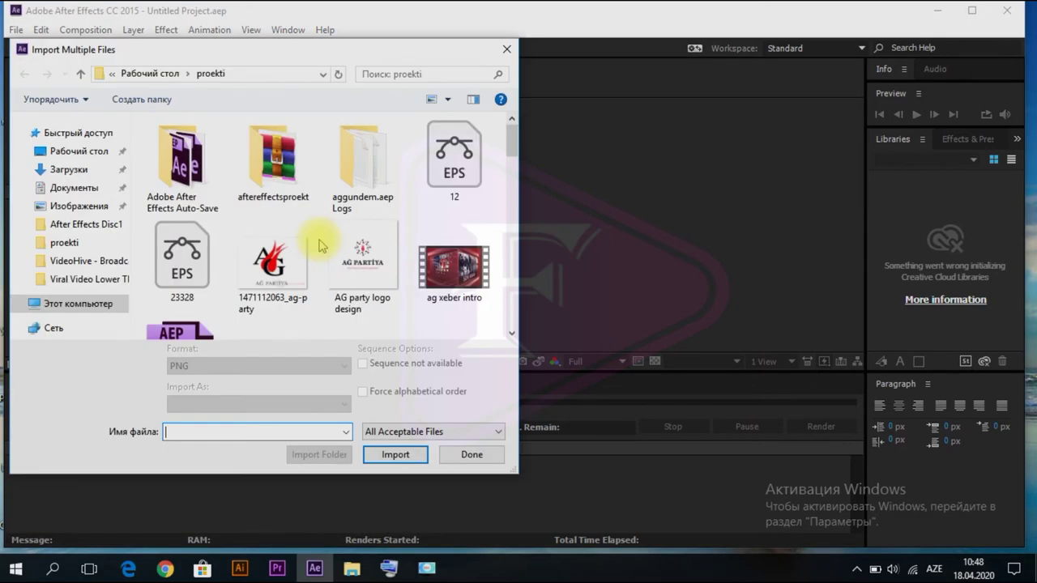
ctrl+click(290, 268)
ctrl+click(362, 261)
ctrl+click(209, 269)
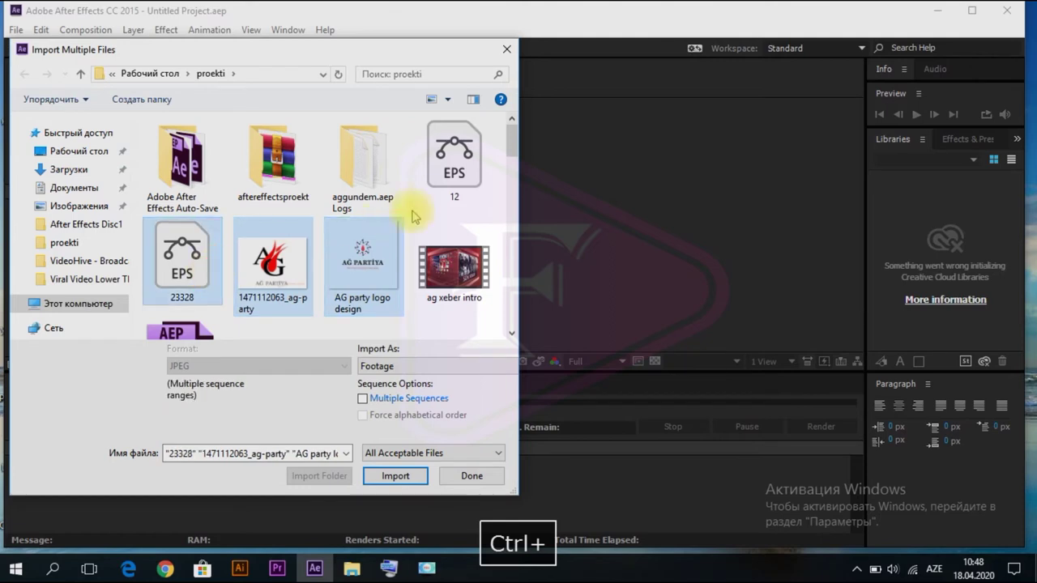
ctrl+click(442, 186)
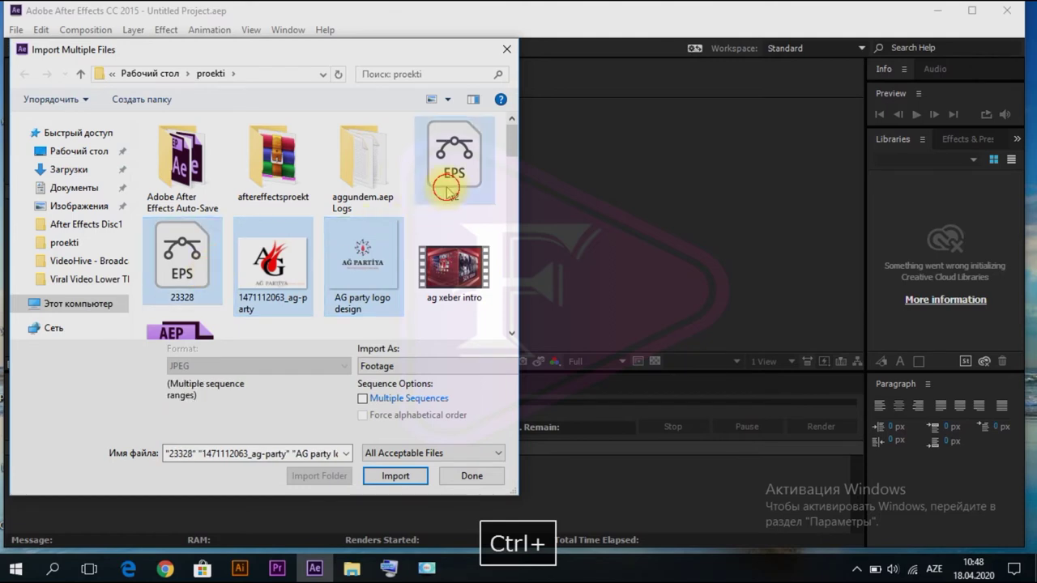
click(408, 481)
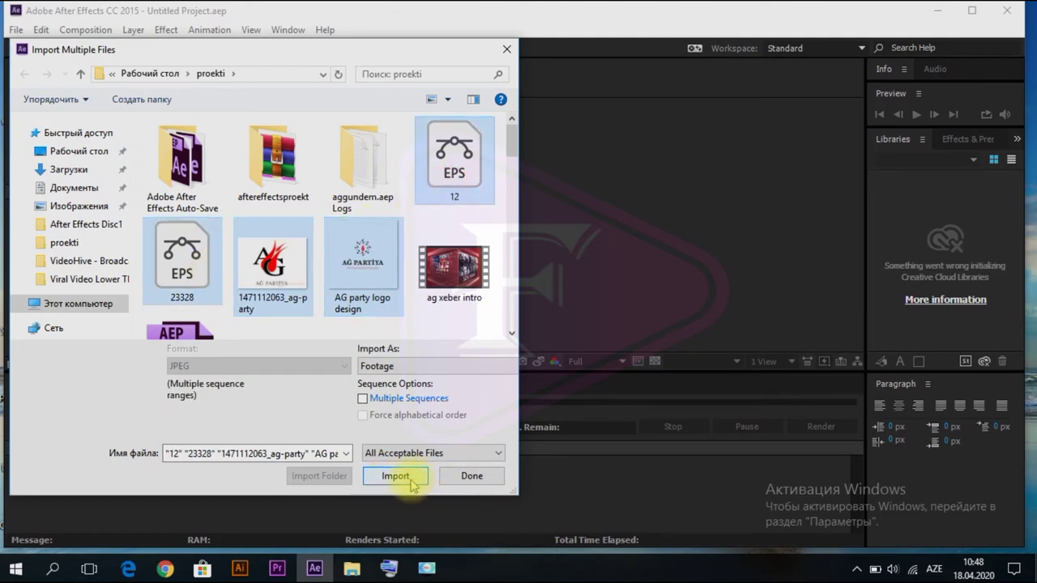
click(467, 478)
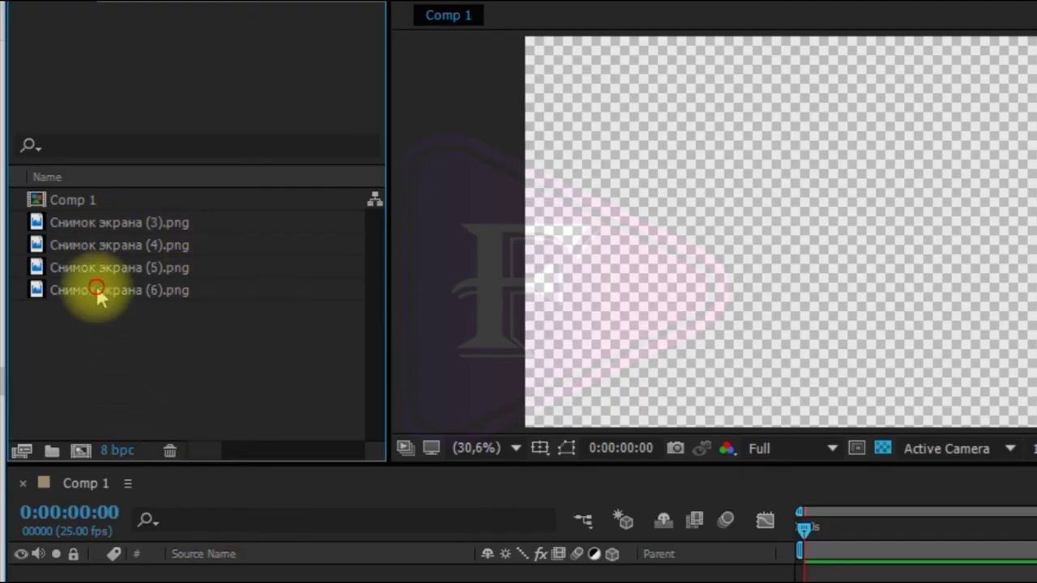
Step: Inspect the details of Снимок экрана (4), (5) and (6).png, then clear the selection
click(98, 291)
click(86, 248)
click(84, 272)
click(84, 290)
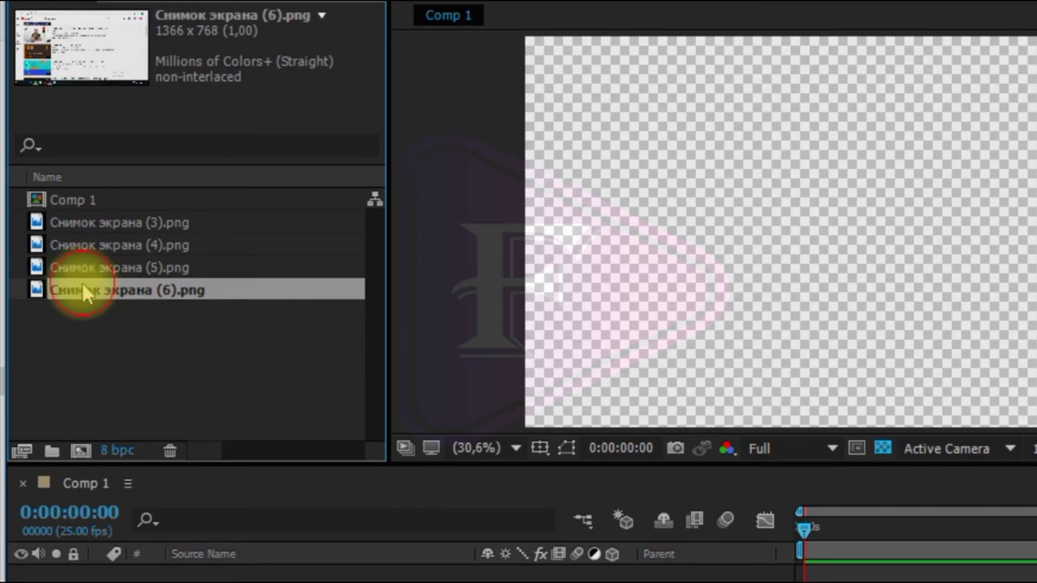
click(84, 267)
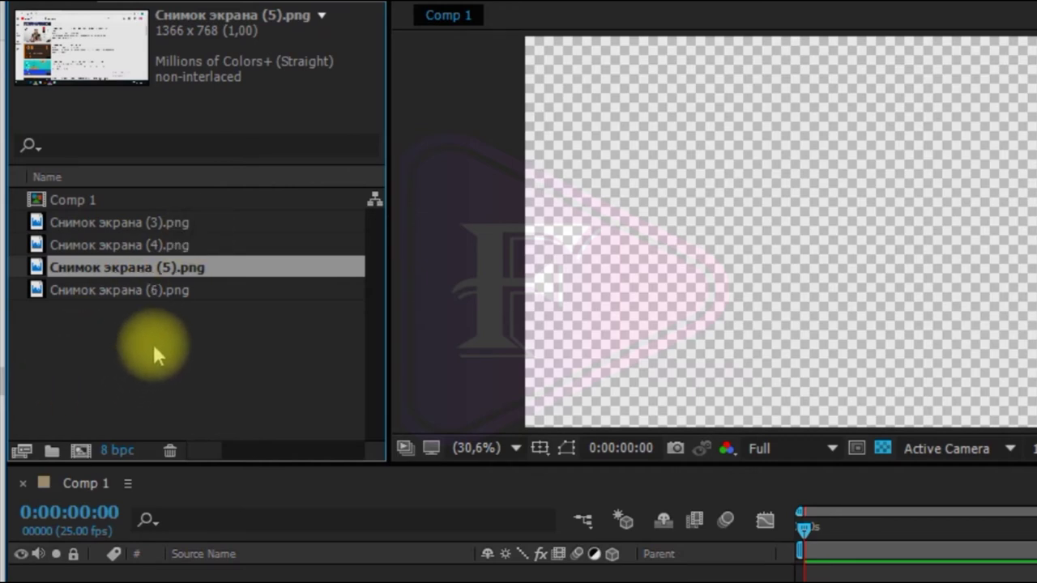
click(128, 293)
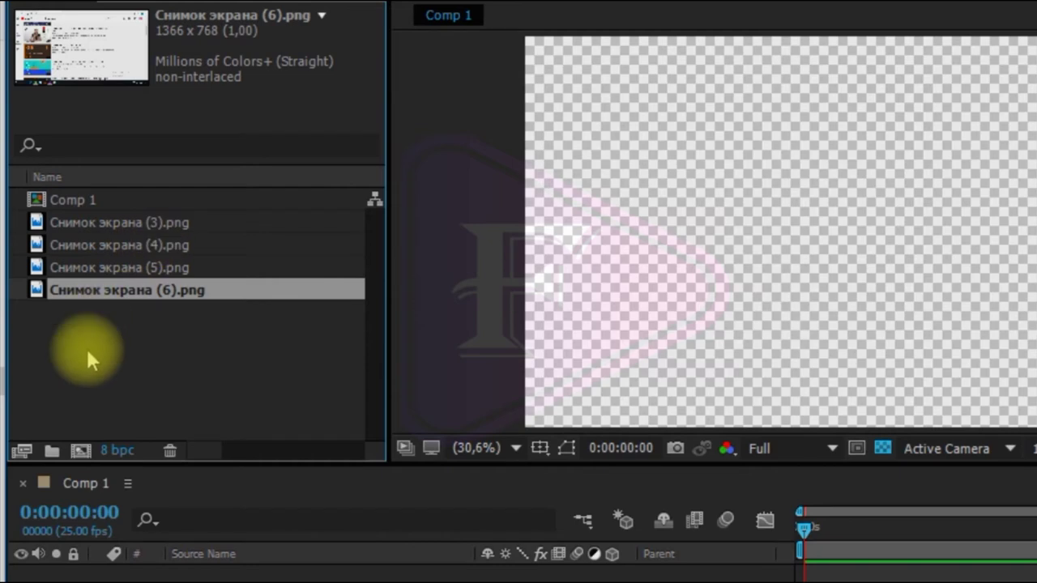
click(127, 380)
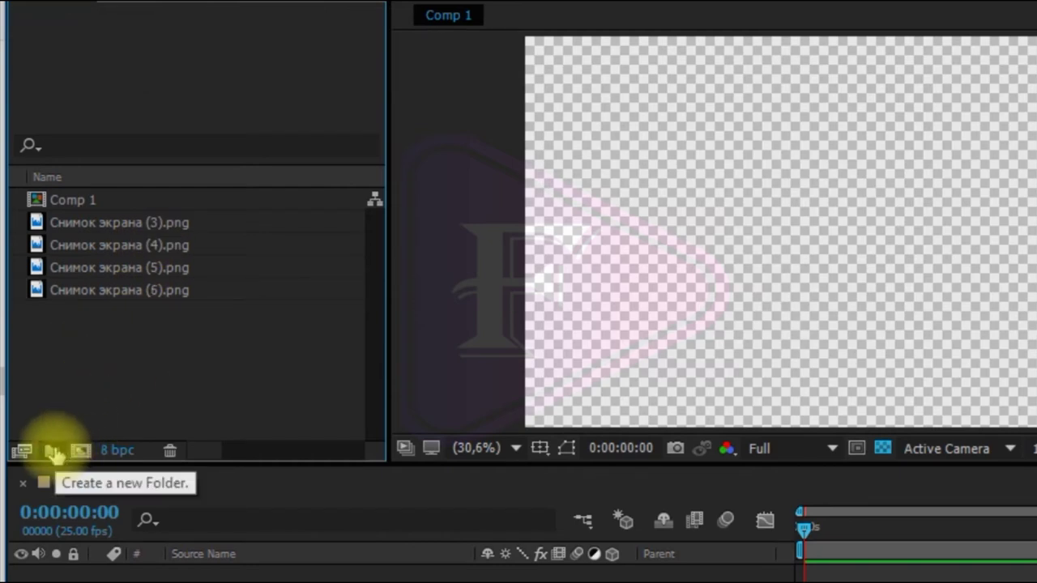
Step: Create a project folder named faylar, move screenshots (4)–(6).png into it, and expand it
click(51, 453)
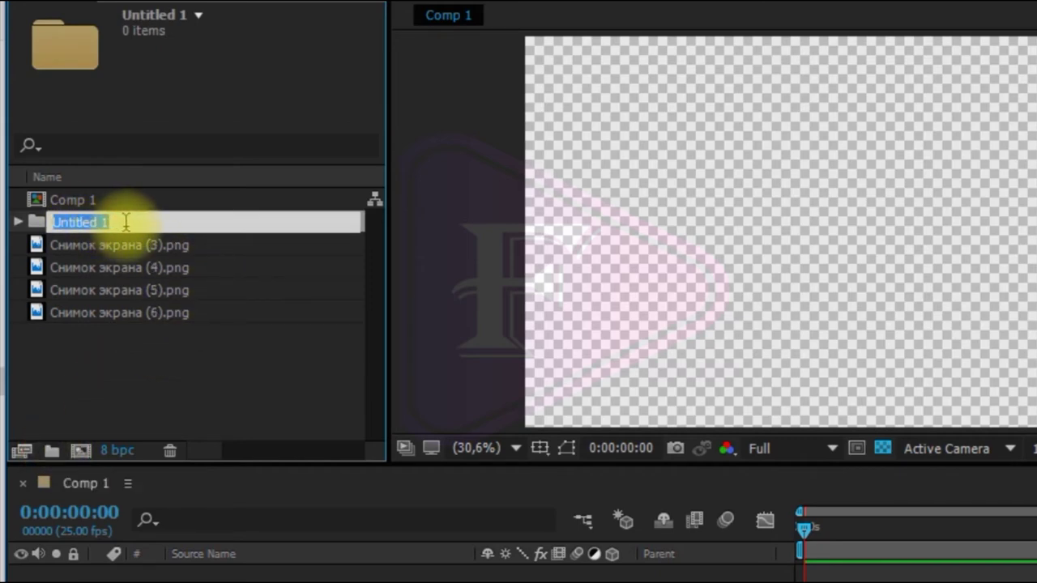
text(faylar)
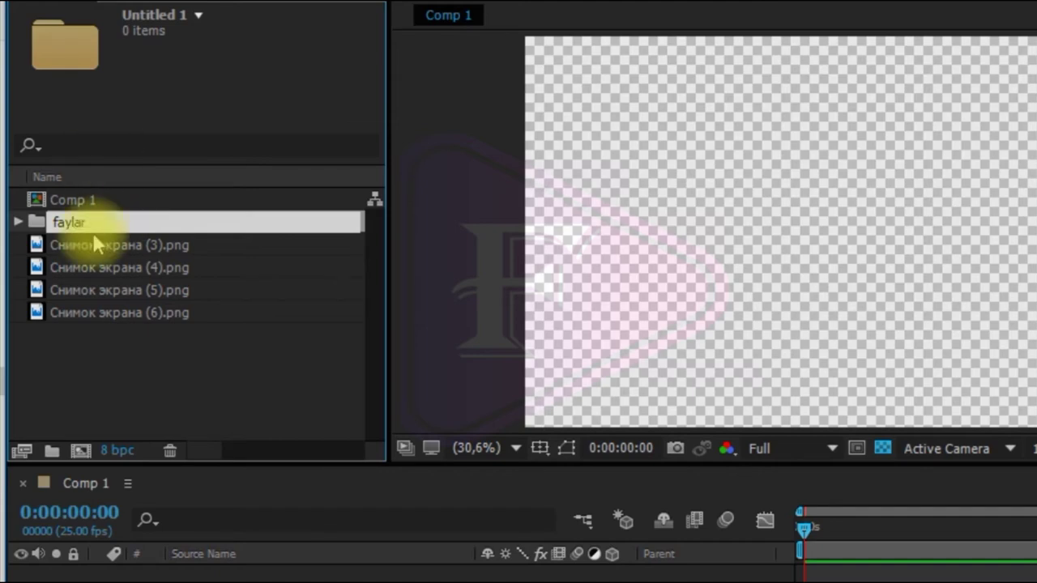
click(92, 340)
drag(109, 328, 123, 269)
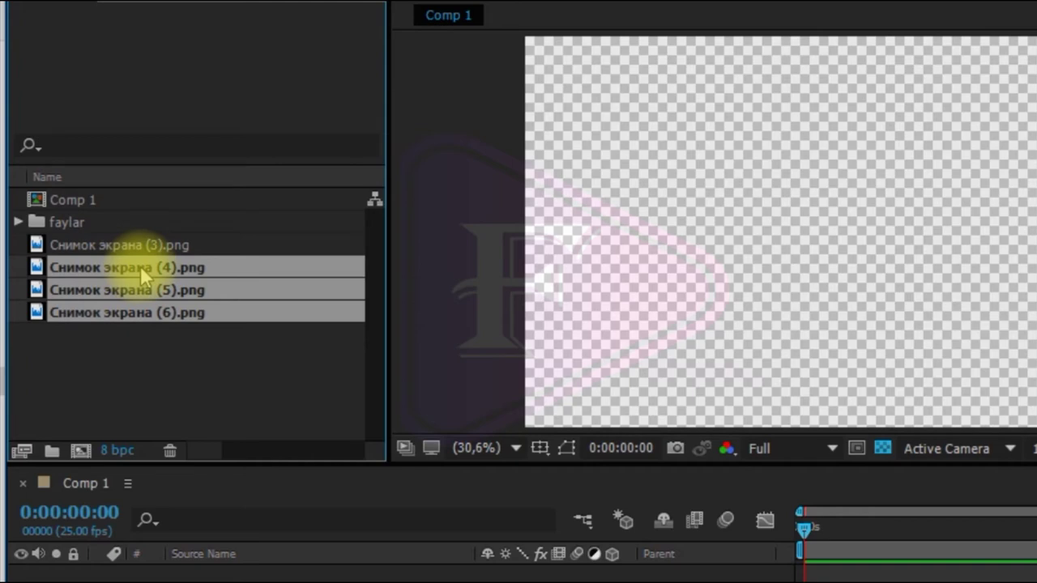
drag(140, 266, 132, 264)
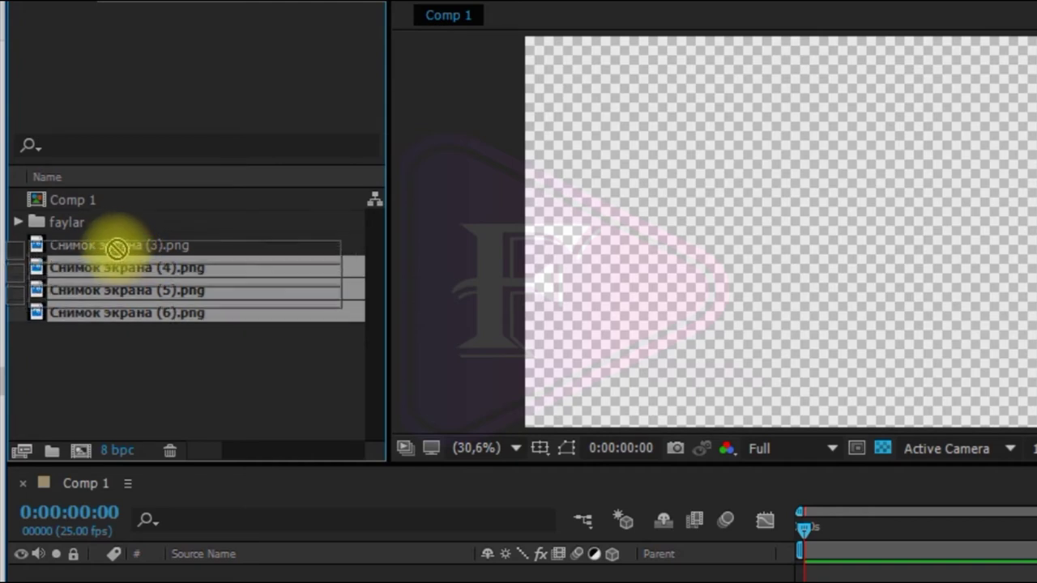
drag(132, 264, 101, 222)
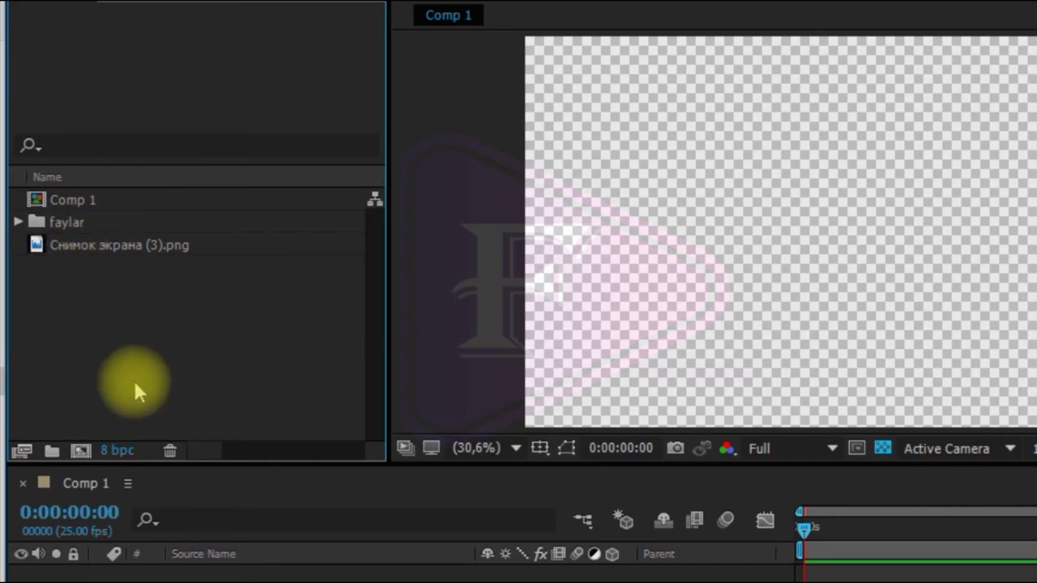
click(17, 222)
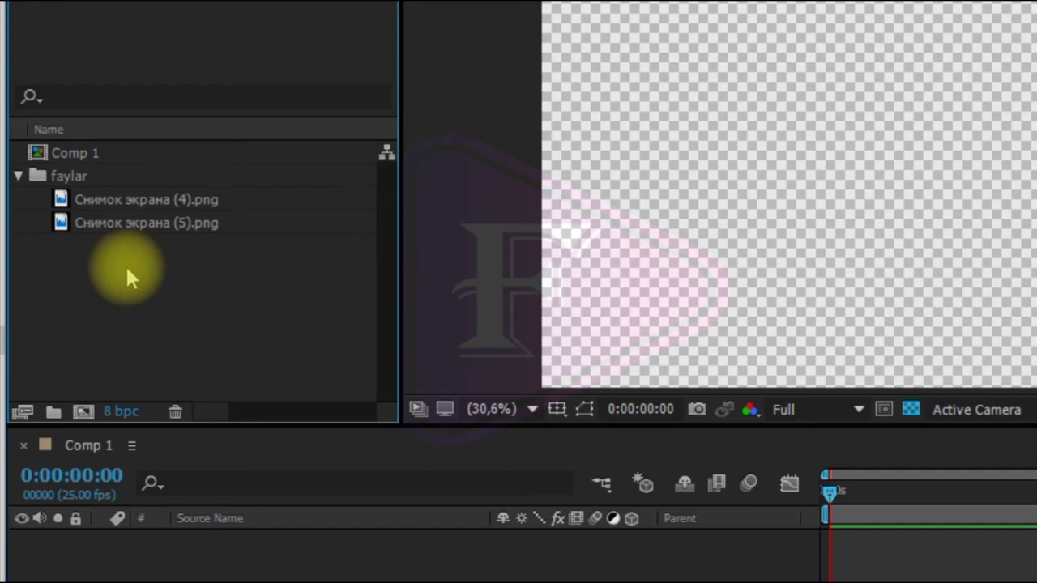
Step: Add a folder with the default name Untitled 1 from the Project panel's context menu
right_click(127, 271)
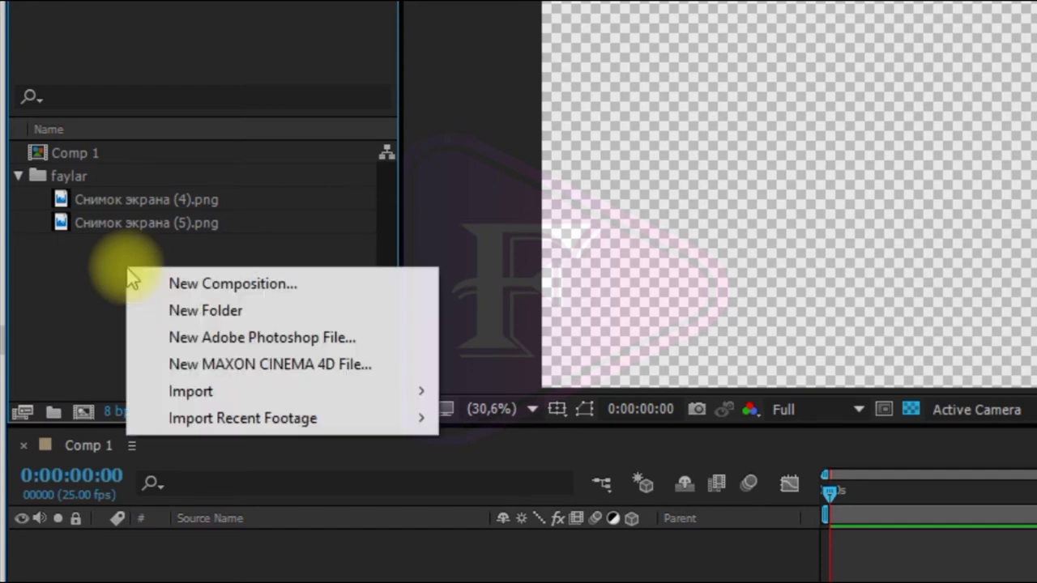
click(195, 316)
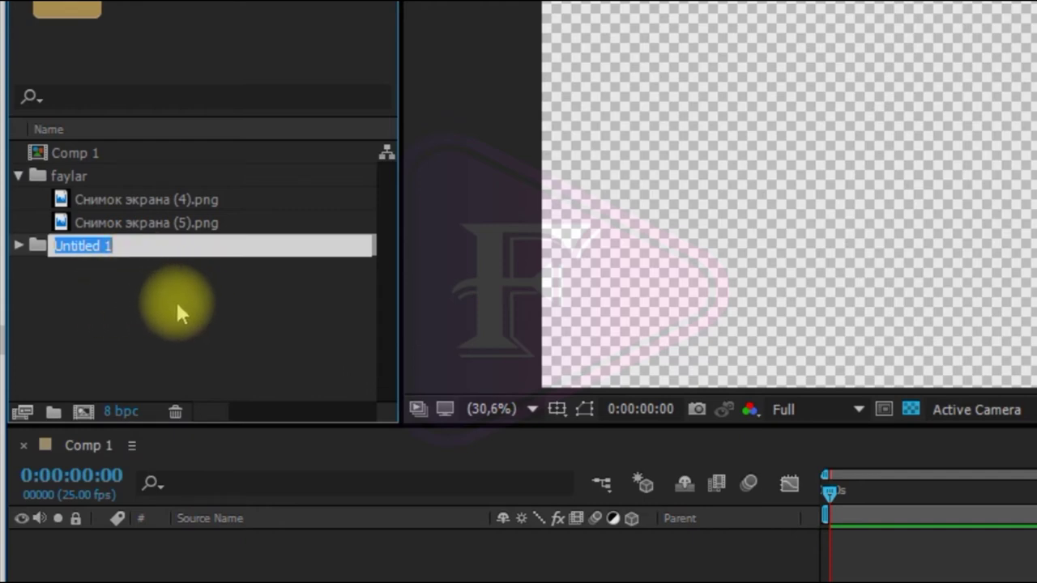
click(104, 308)
right_click(117, 316)
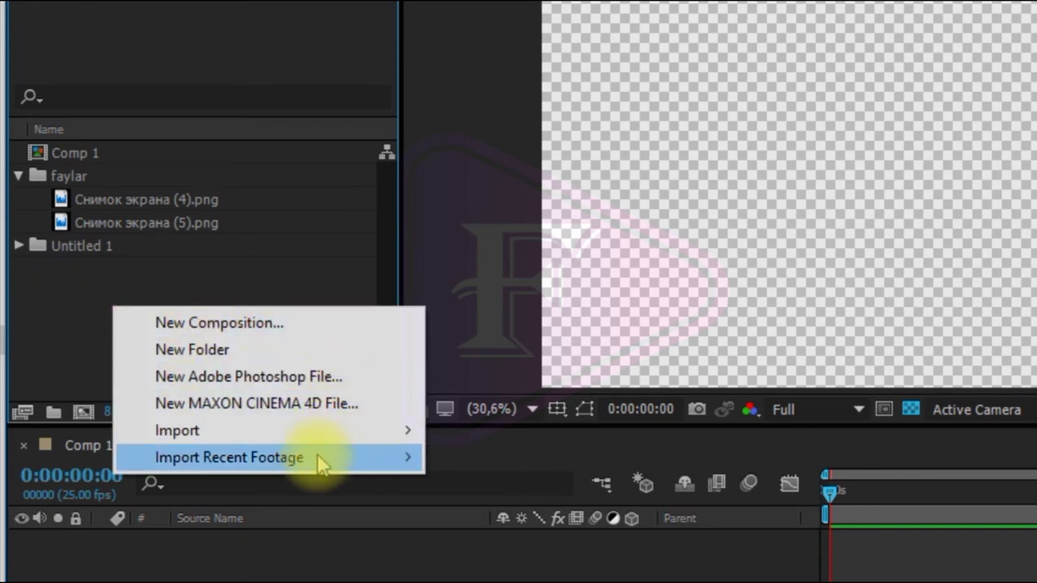
mouse_move(317, 456)
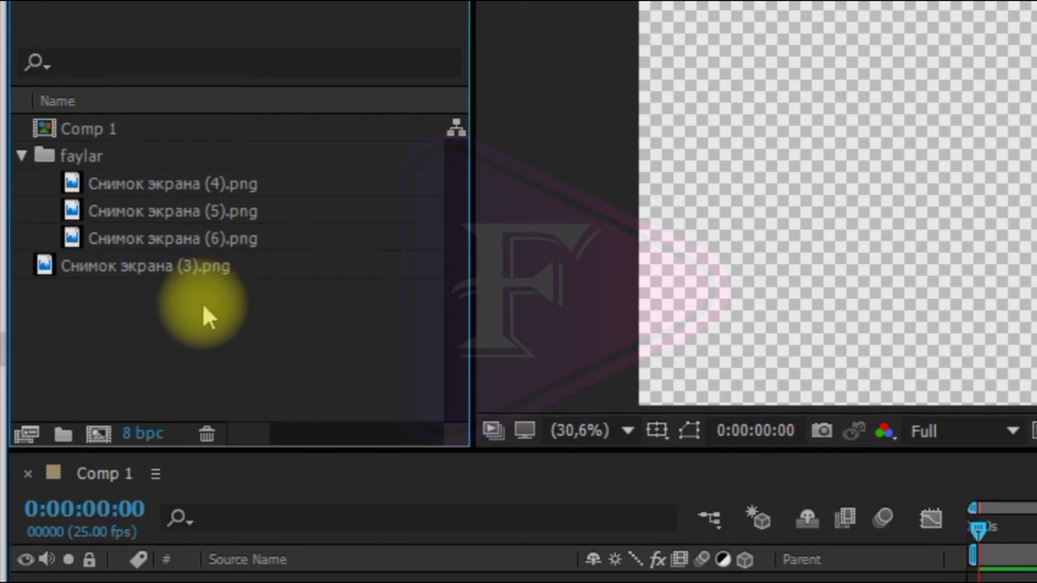
Step: Remove Снимок экрана (3).png and (6).png from the project
click(150, 268)
click(157, 237)
click(165, 211)
click(168, 183)
click(157, 266)
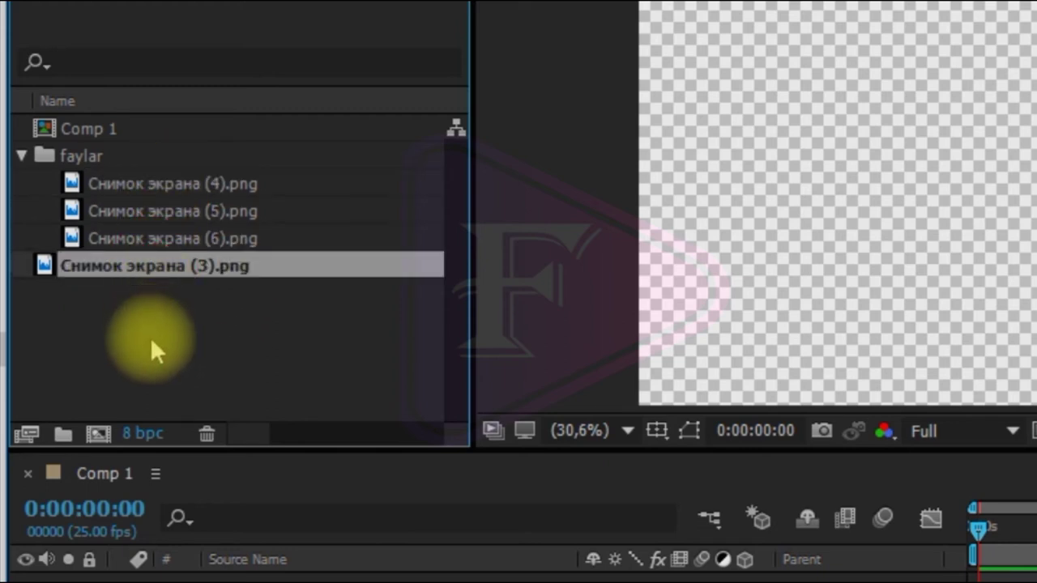
click(209, 437)
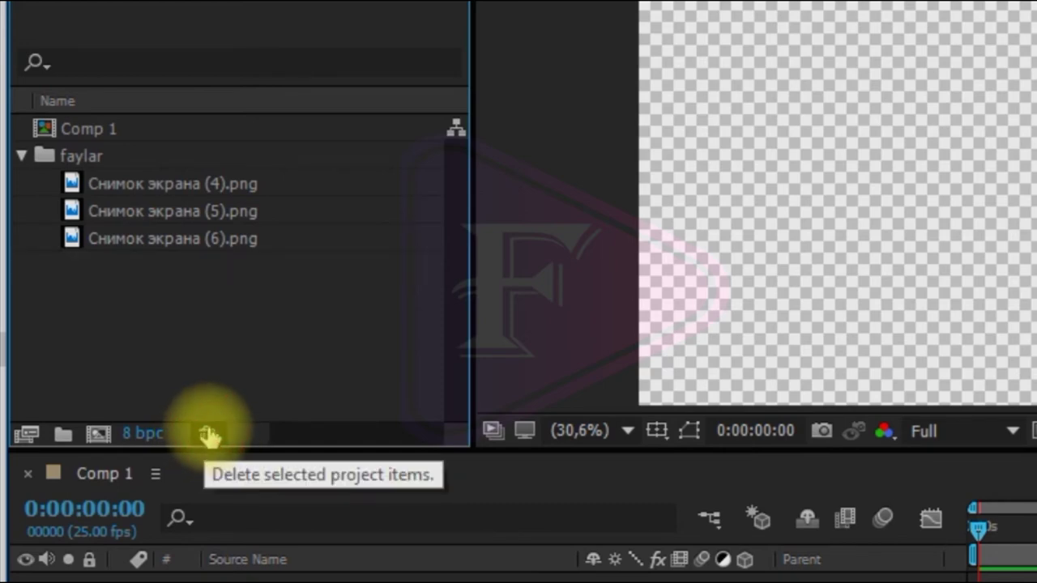
click(205, 230)
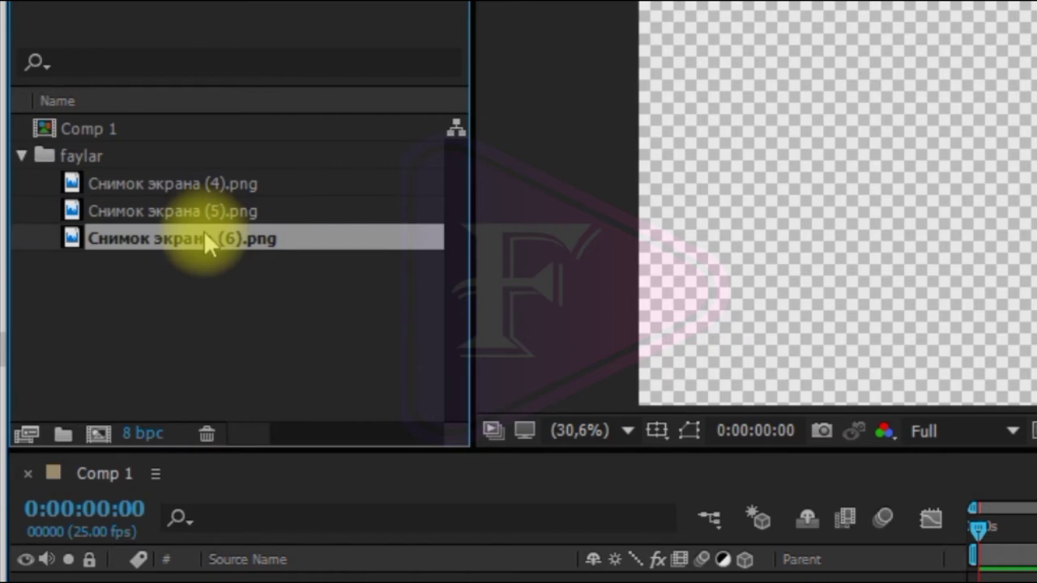
key(Delete)
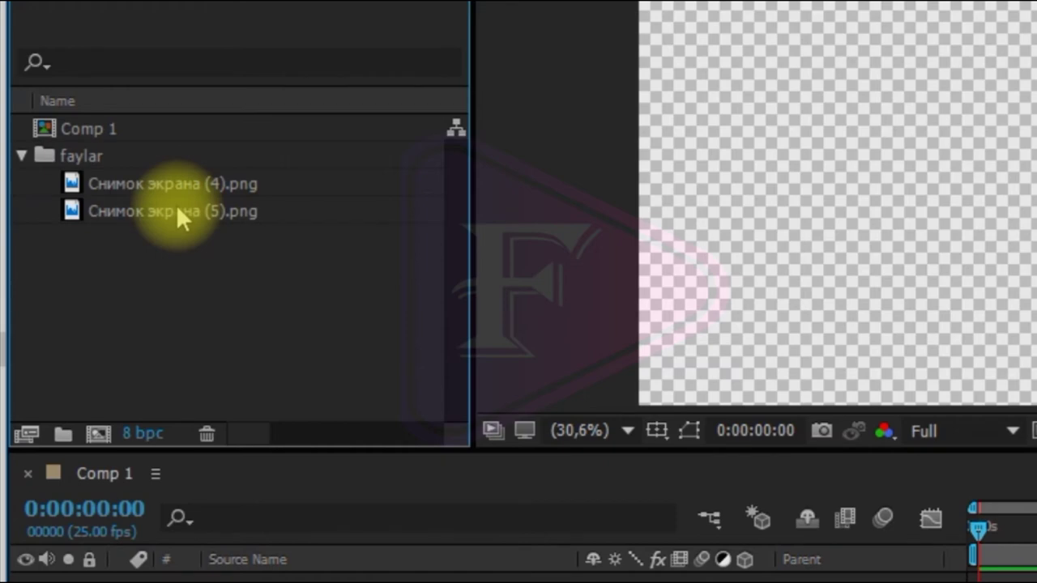
Step: Add a new empty project folder with Ctrl+Alt+Shift+N, then focus the Comp 1 timeline
right_click(176, 209)
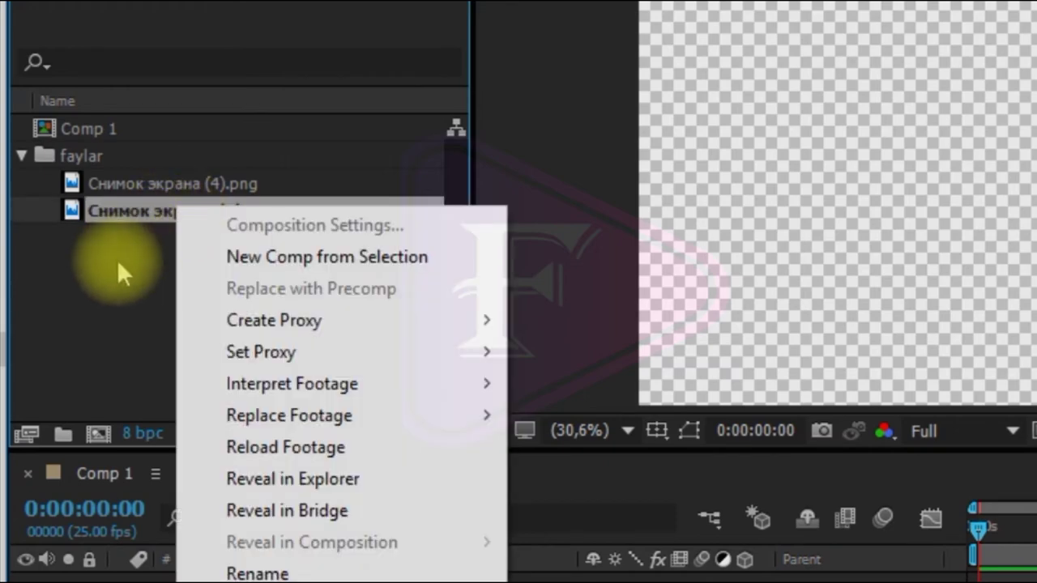
click(115, 260)
key(ctrl+alt+shift+n)
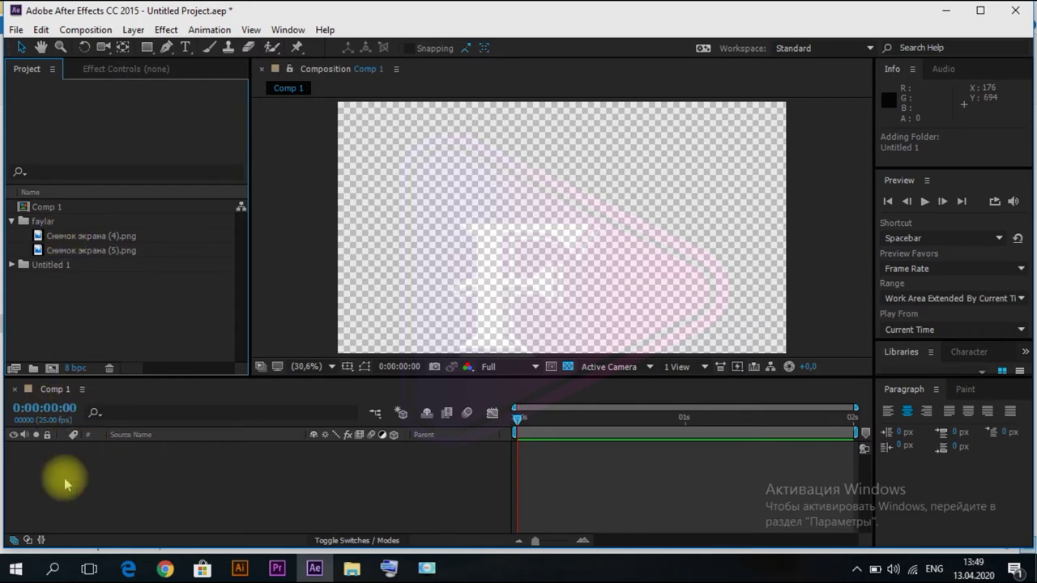
click(57, 390)
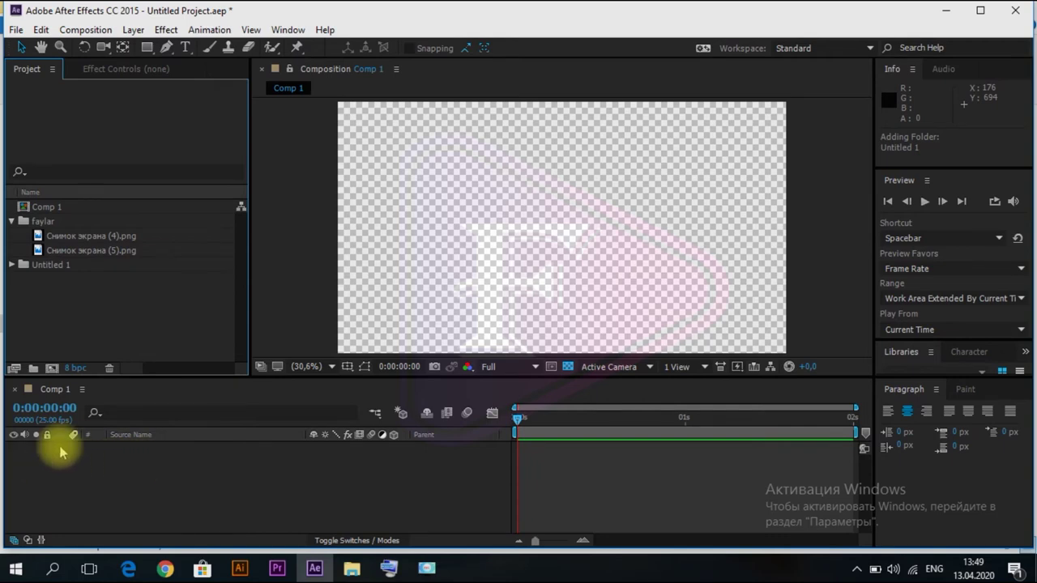
Step: Add Снимок экрана (4).png to Comp 1 as a layer and scale it to about 144%
click(71, 237)
click(65, 250)
click(97, 235)
mouse_move(100, 236)
mouse_down()
mouse_move(113, 306)
mouse_move(109, 473)
mouse_up()
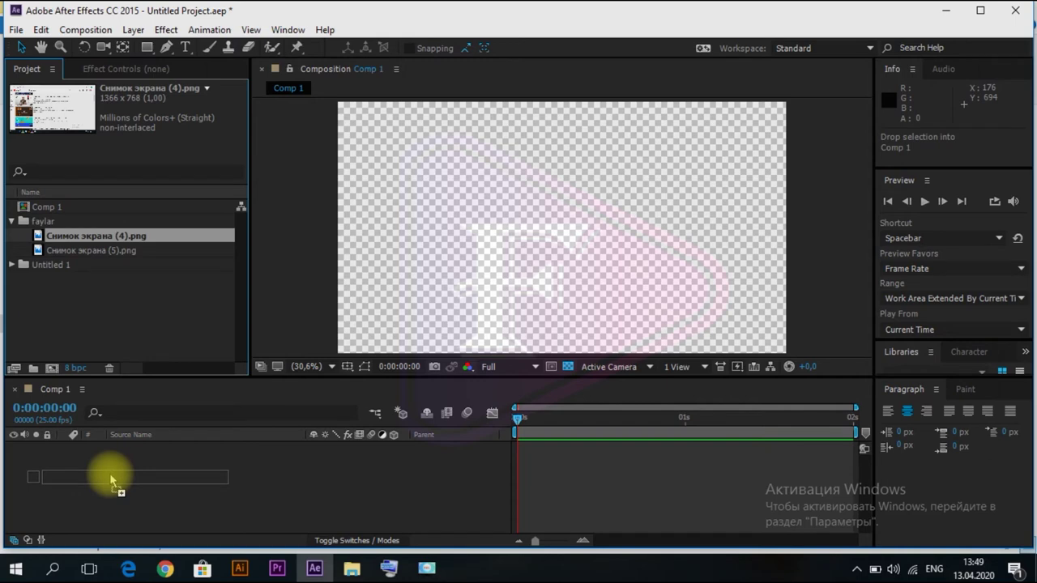
mouse_move(109, 473)
mouse_down()
mouse_move(75, 469)
mouse_move(46, 384)
mouse_move(85, 469)
mouse_up()
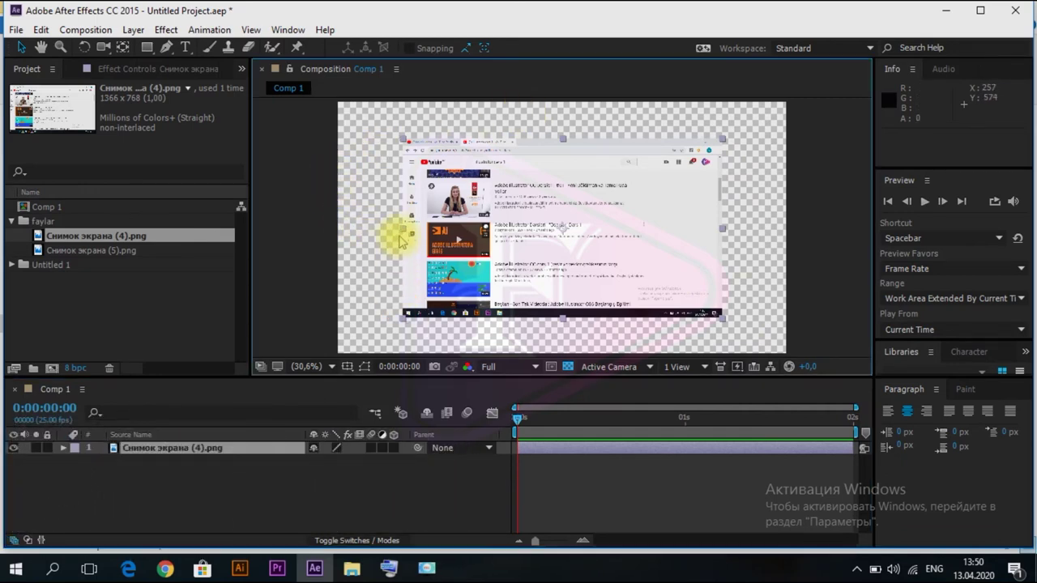
drag(405, 321, 332, 358)
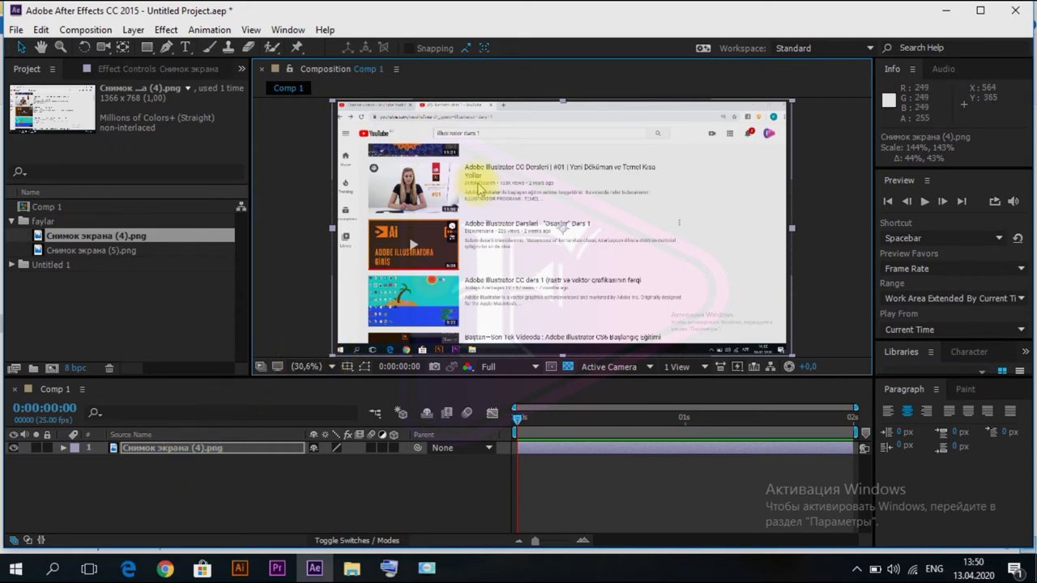
Step: Resize the screenshot layer to about 118% by 113%, then delete it from Comp 1
drag(334, 354, 373, 324)
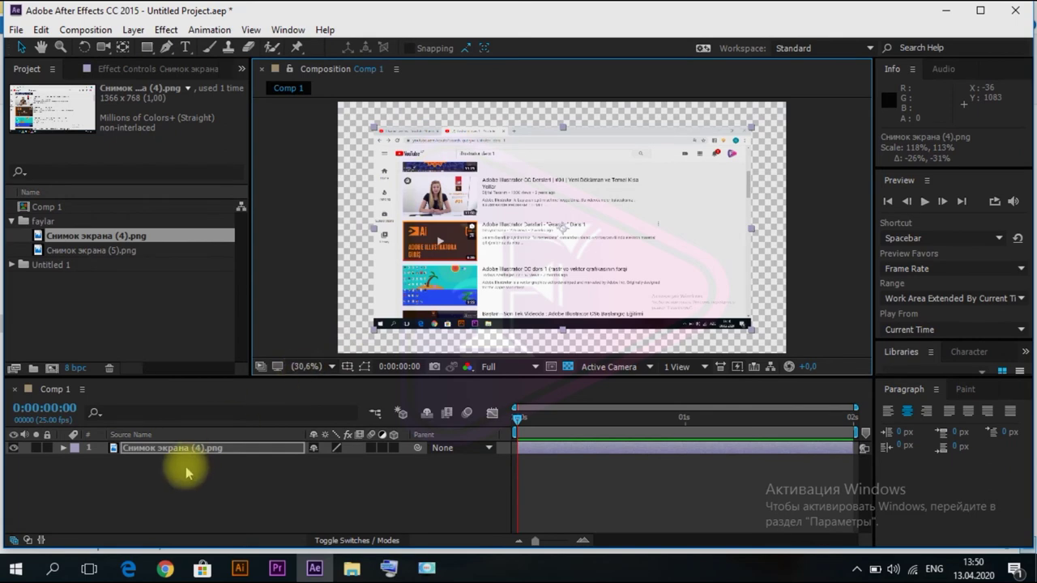
key(Delete)
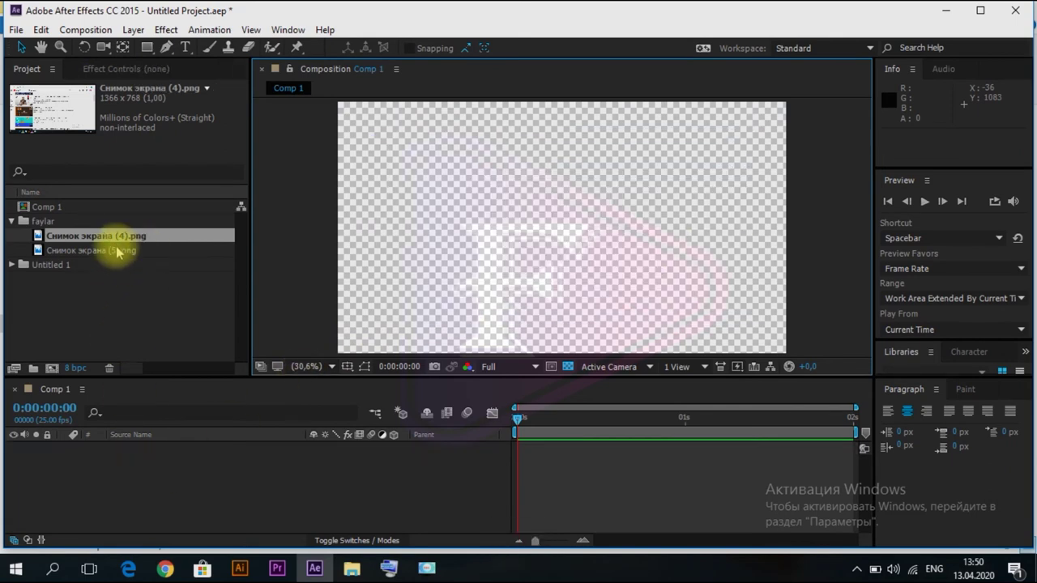
Step: Build a new composition, Снимок экрана (4), from the (4).png screenshot
drag(77, 235, 92, 472)
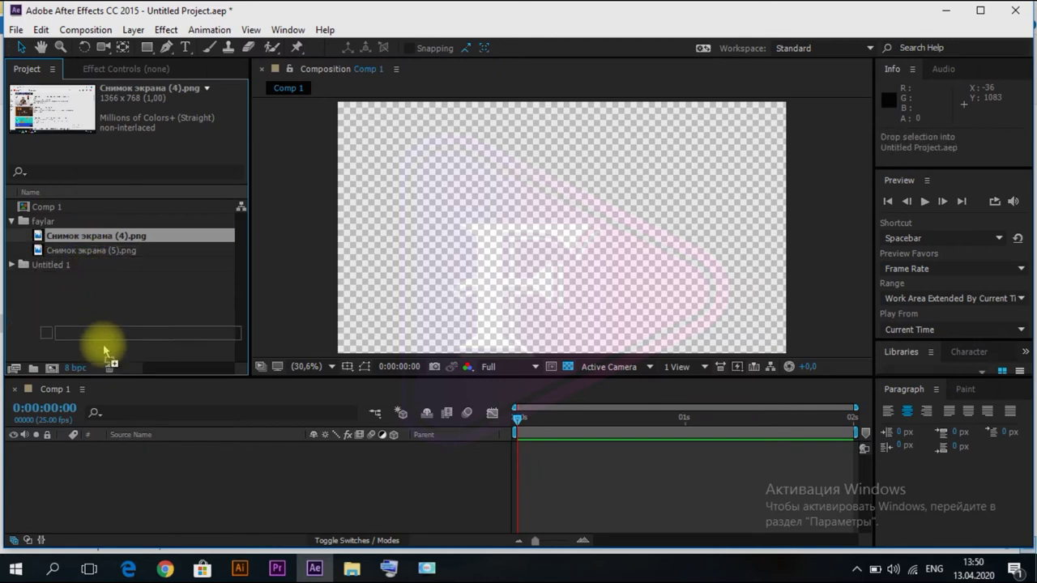
drag(92, 473, 52, 375)
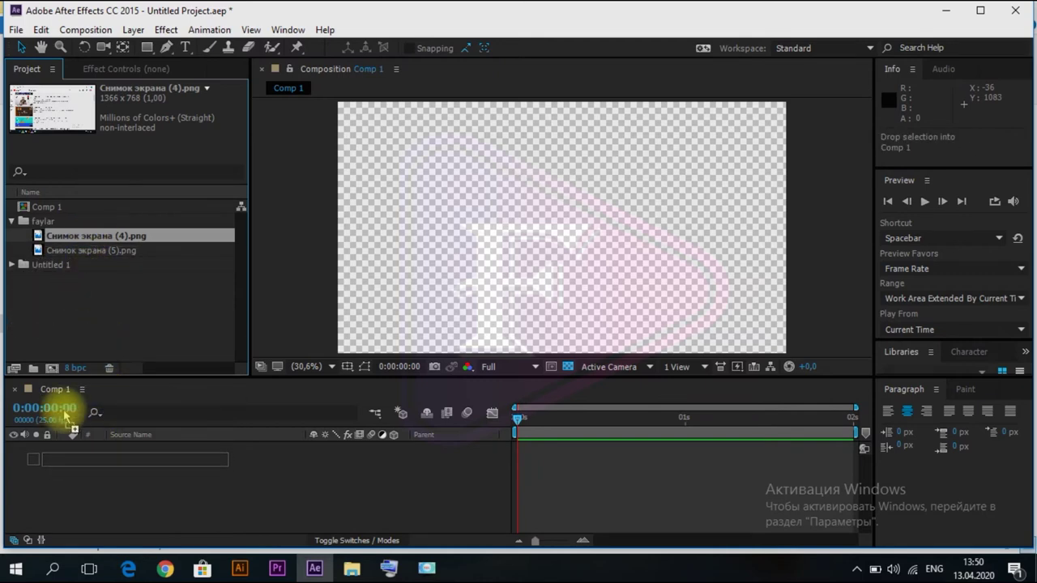
drag(53, 374, 52, 371)
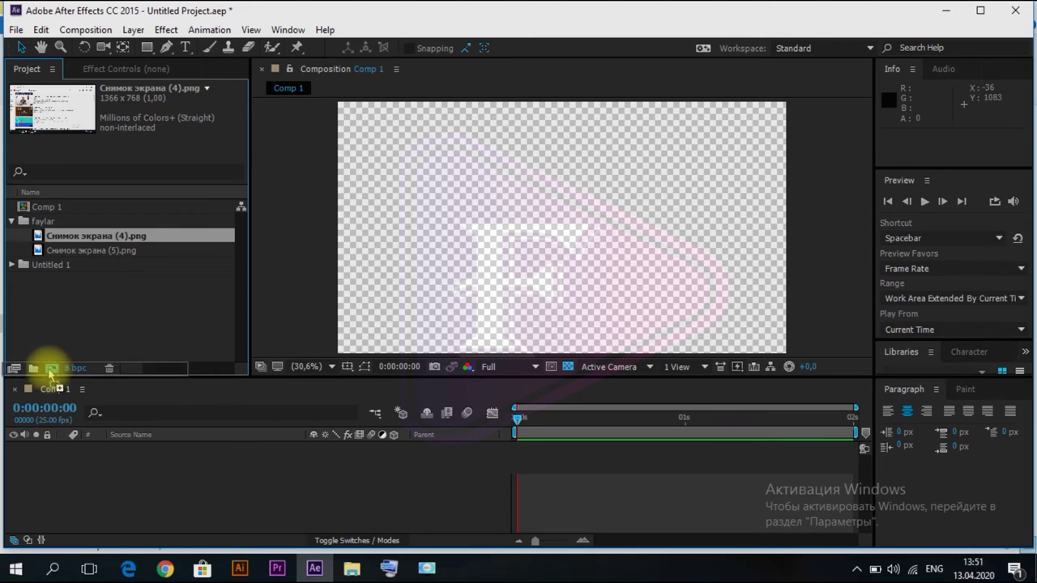
drag(49, 373, 52, 371)
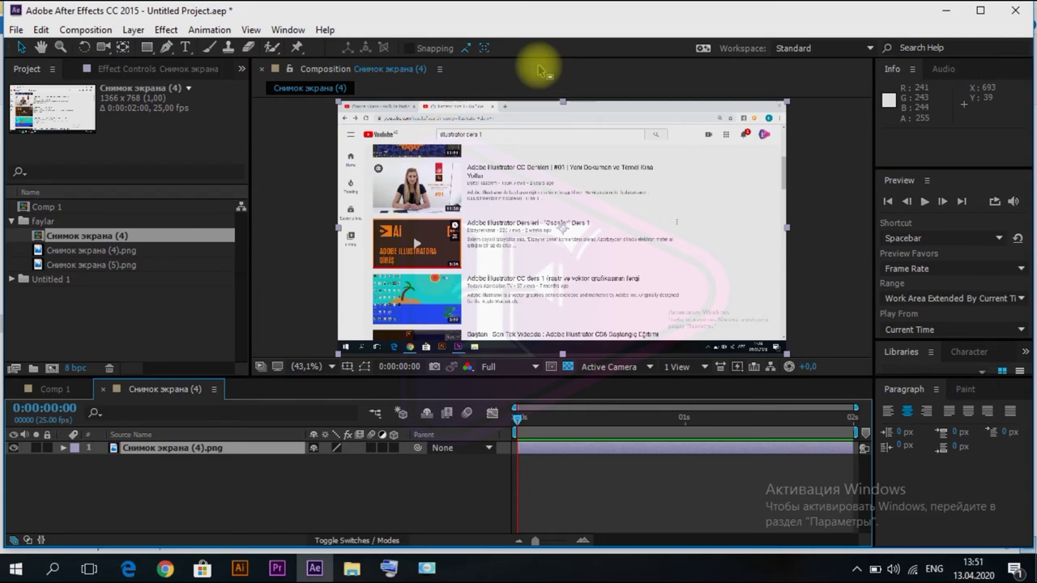
click(89, 265)
click(83, 250)
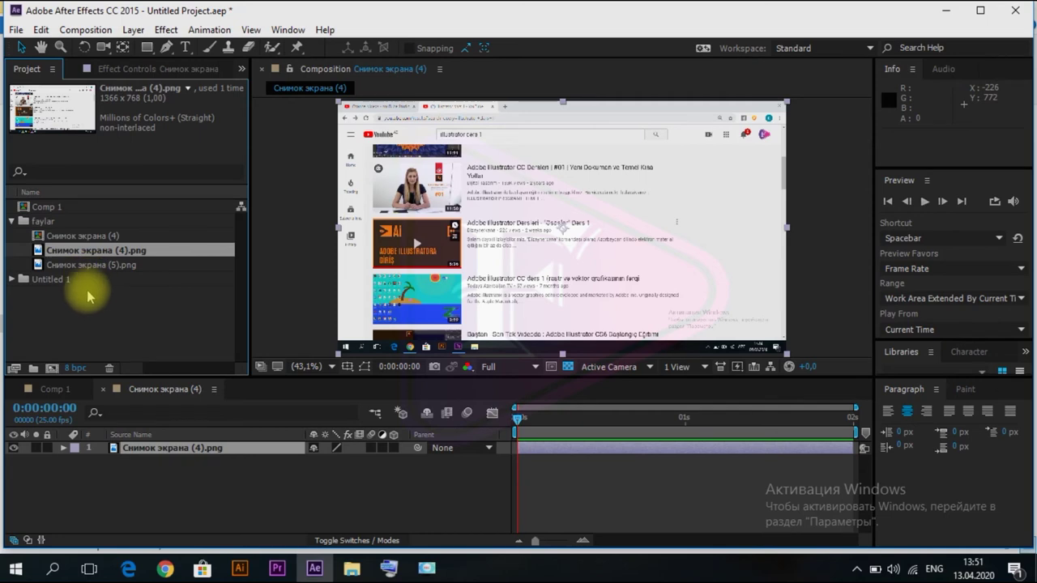
Step: Select all six project items and delete them, confirming the deletion
drag(76, 294, 62, 207)
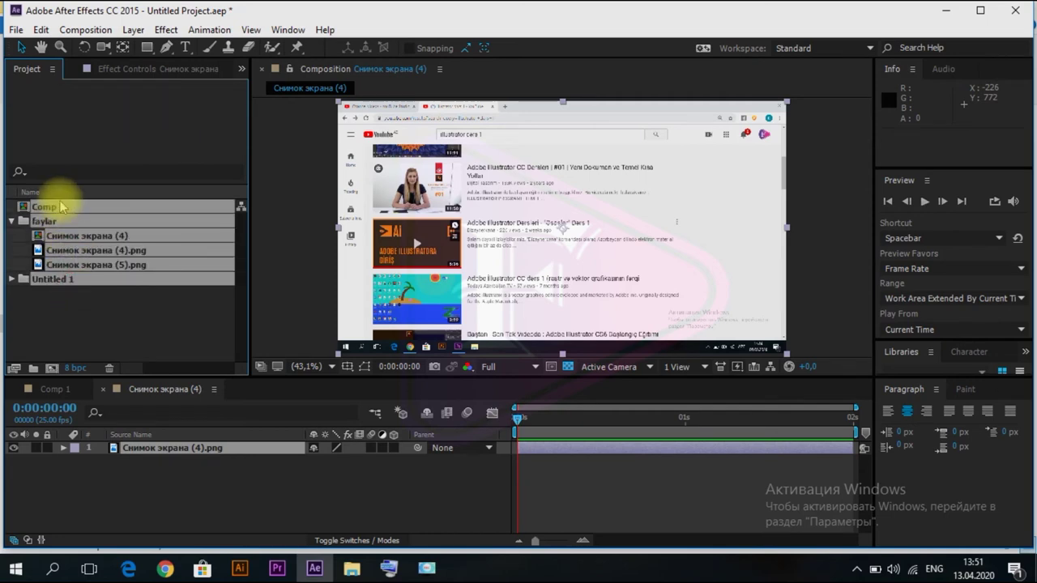
key(Delete)
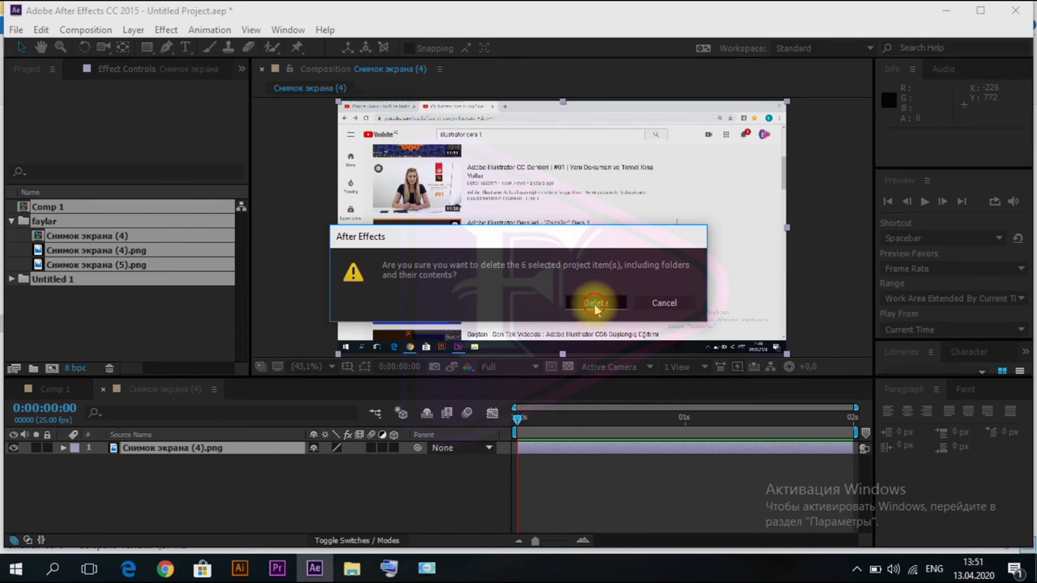
click(595, 305)
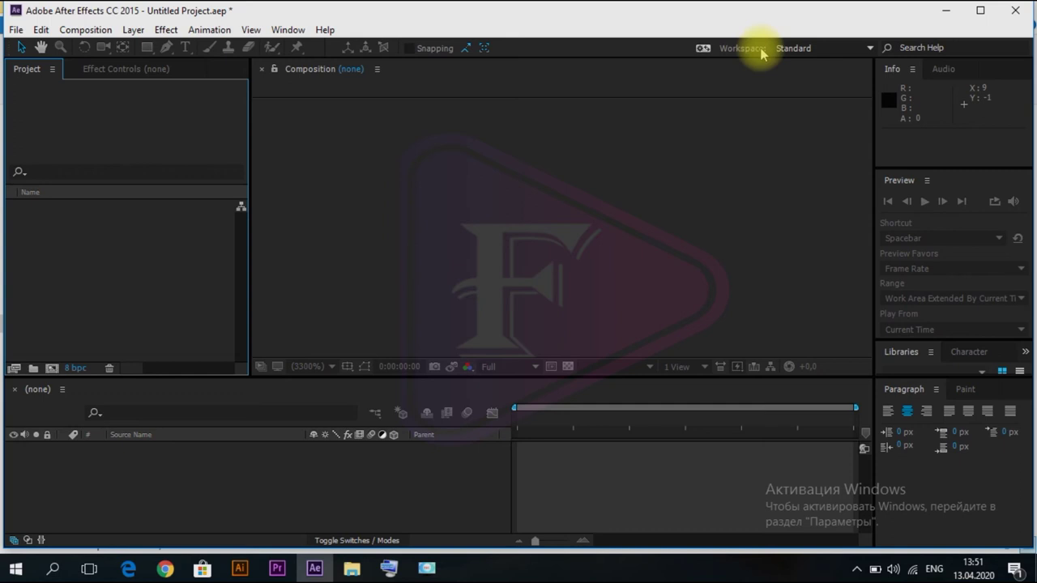
click(807, 50)
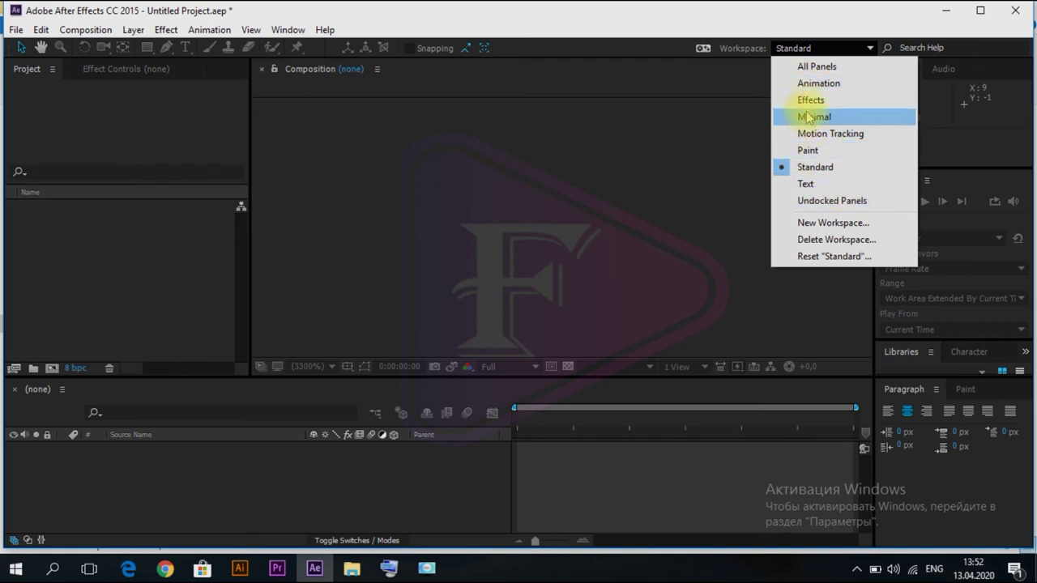
click(815, 104)
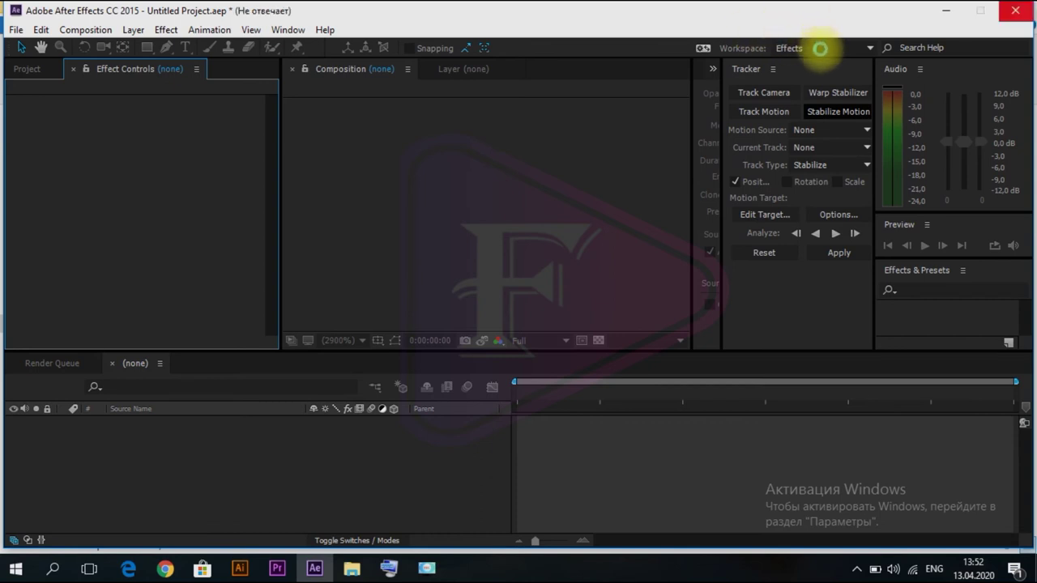
click(819, 49)
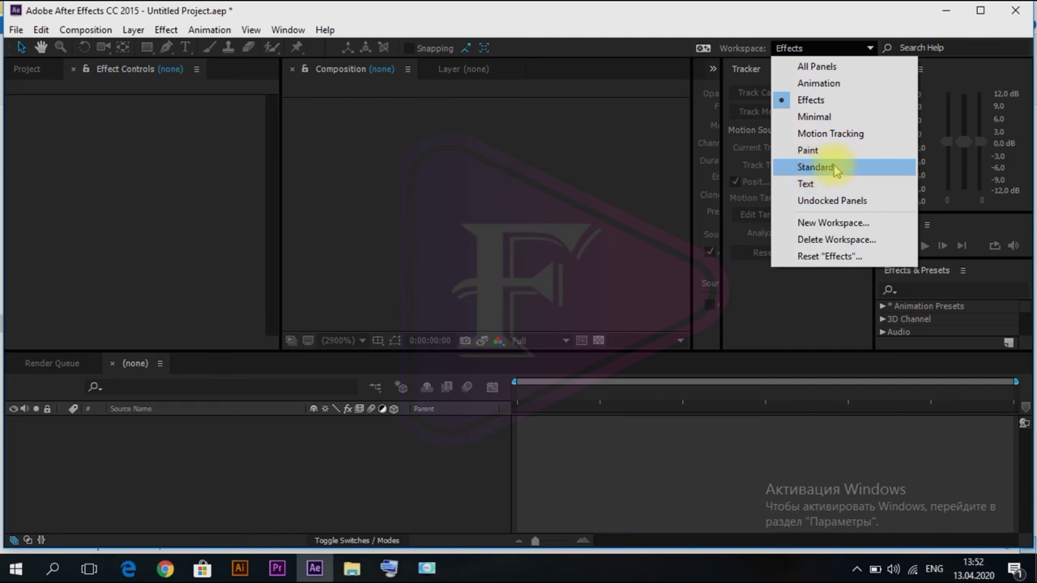
click(837, 168)
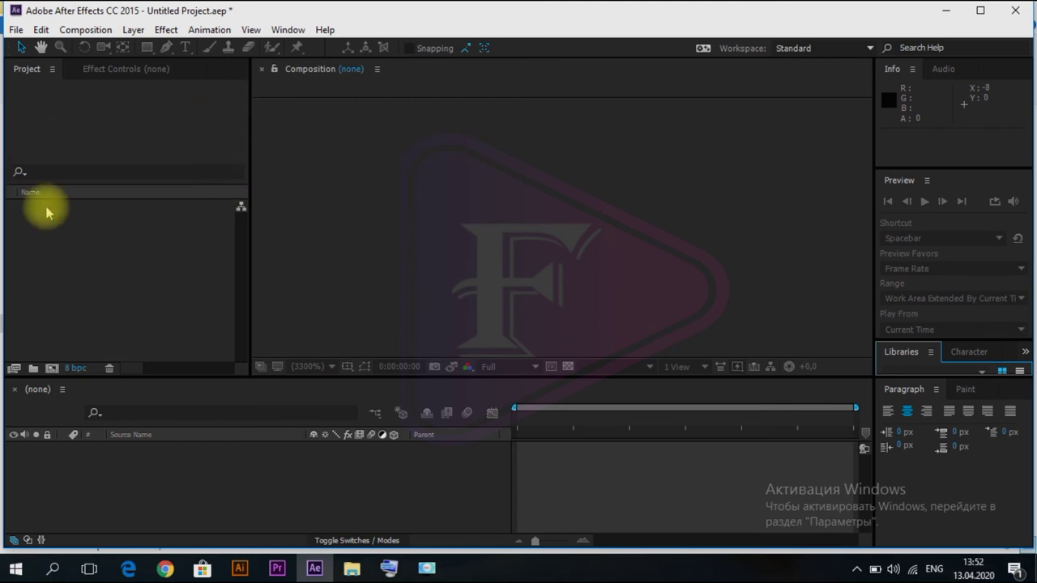
Step: Resize the Project and Timeline areas, then move the Composition panel around and re-dock it
mouse_move(250, 133)
mouse_down()
mouse_move(286, 152)
mouse_move(258, 161)
mouse_up()
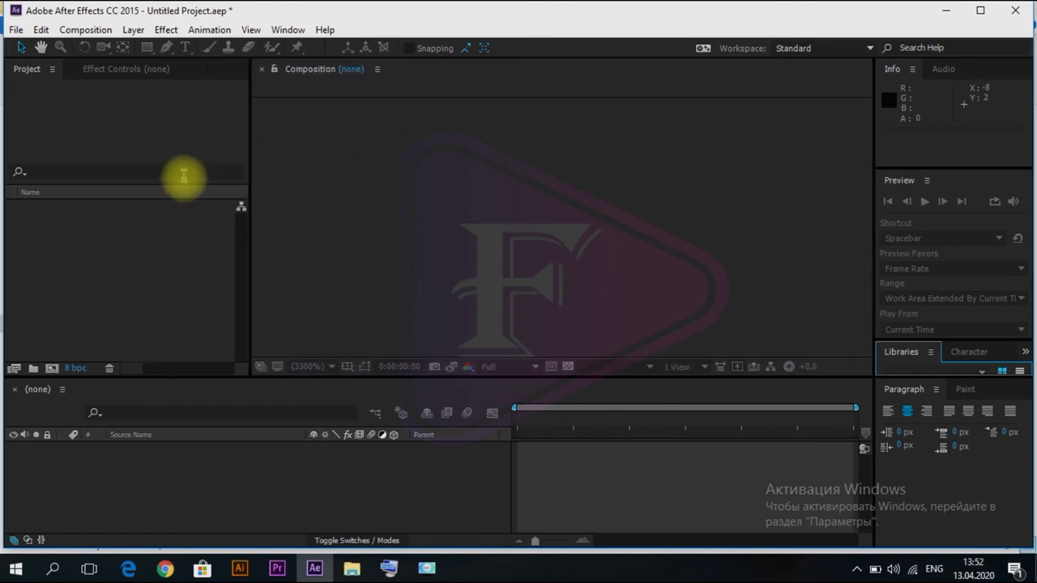
drag(188, 378, 172, 371)
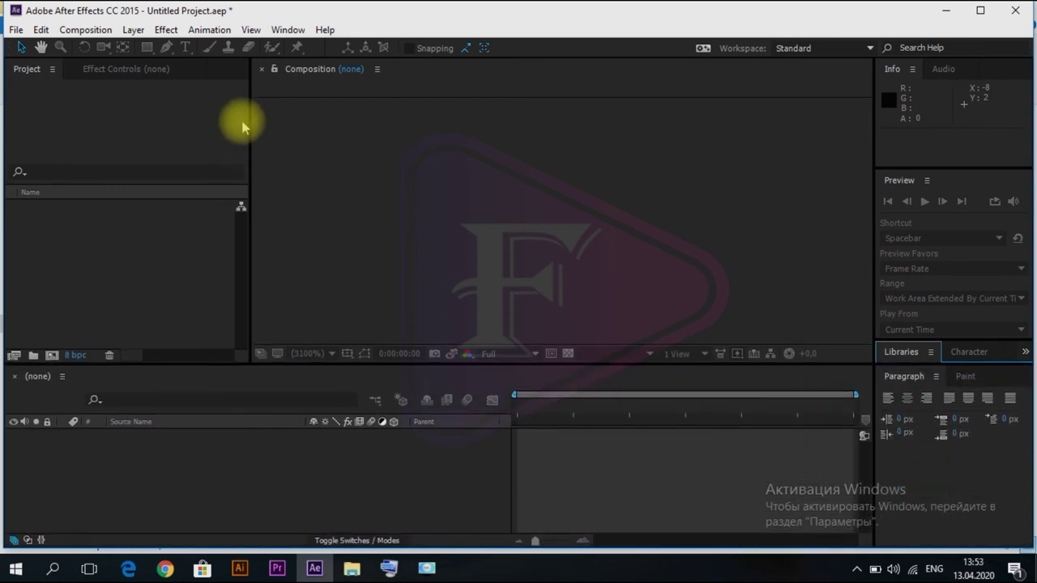
drag(288, 81, 225, 200)
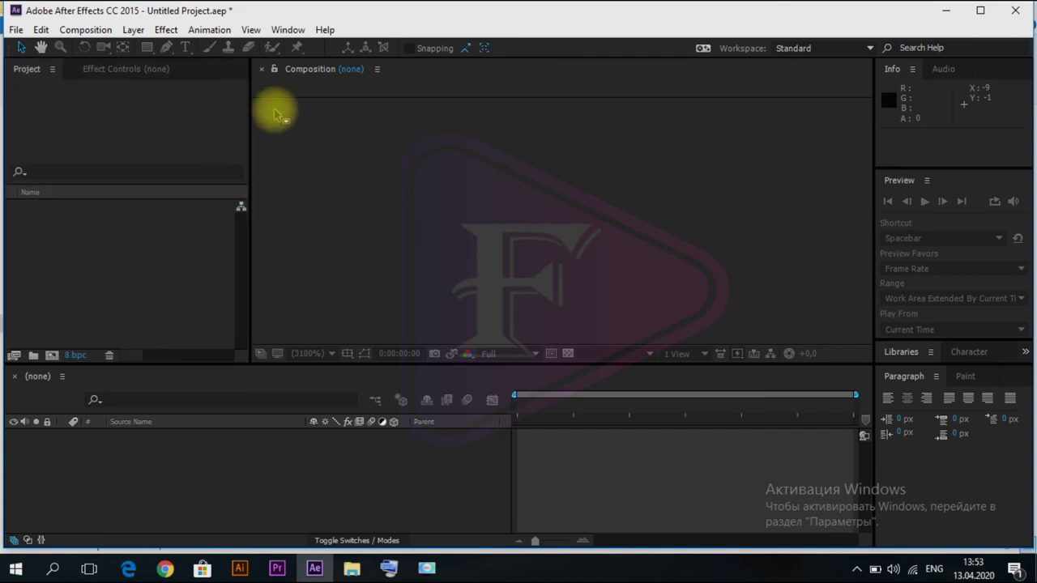
mouse_move(225, 200)
mouse_down()
mouse_move(112, 184)
mouse_move(112, 104)
mouse_up()
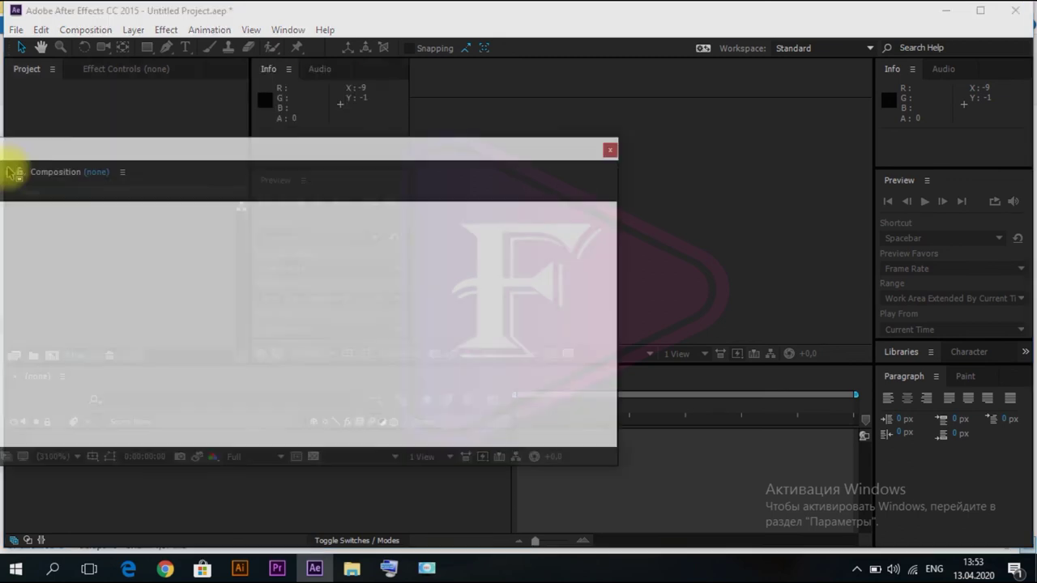
mouse_move(113, 103)
mouse_down()
mouse_move(32, 174)
mouse_move(105, 148)
mouse_move(102, 161)
mouse_up()
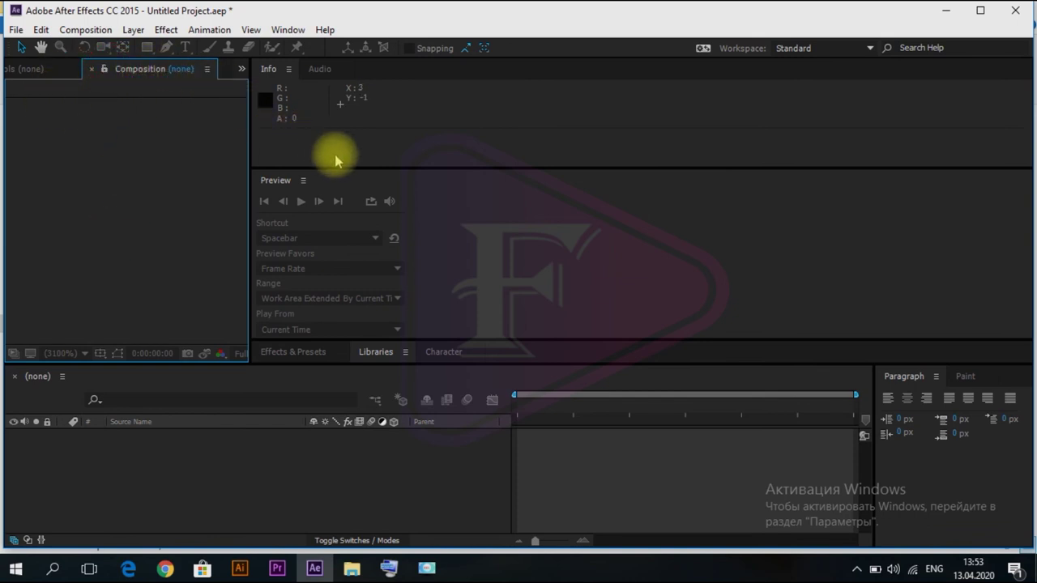
mouse_move(151, 69)
mouse_down()
mouse_move(306, 116)
mouse_move(220, 183)
mouse_up()
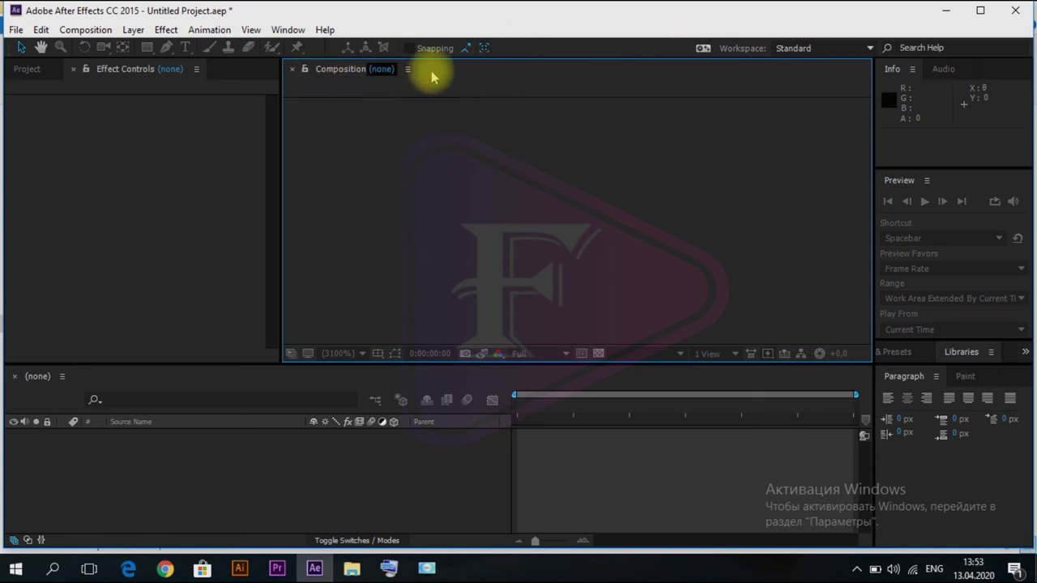
Step: Close the Composition panel, reopen it via Window > Composition, then undock it
click(408, 70)
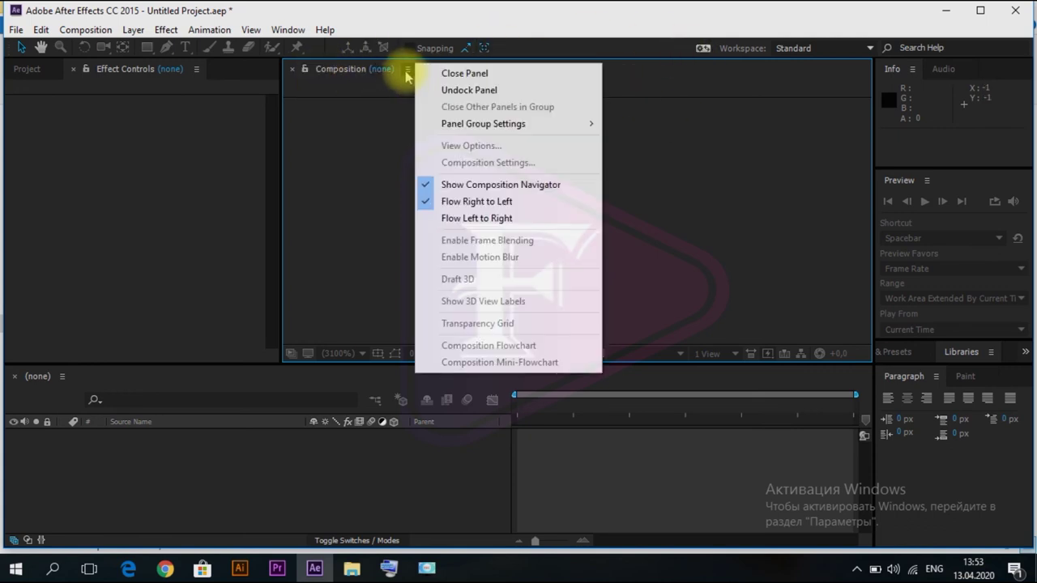
click(462, 74)
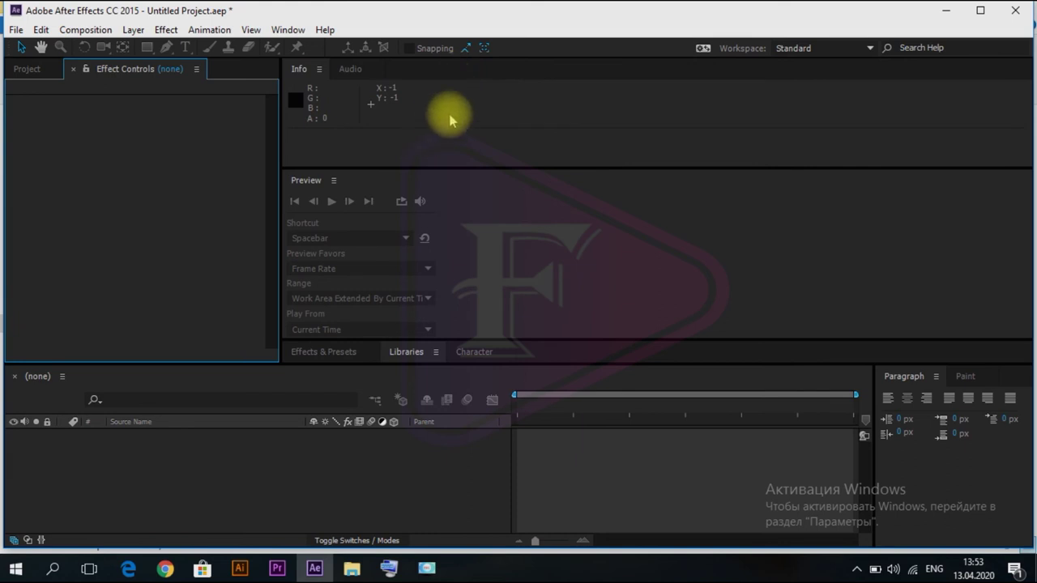
key(ctrl+z)
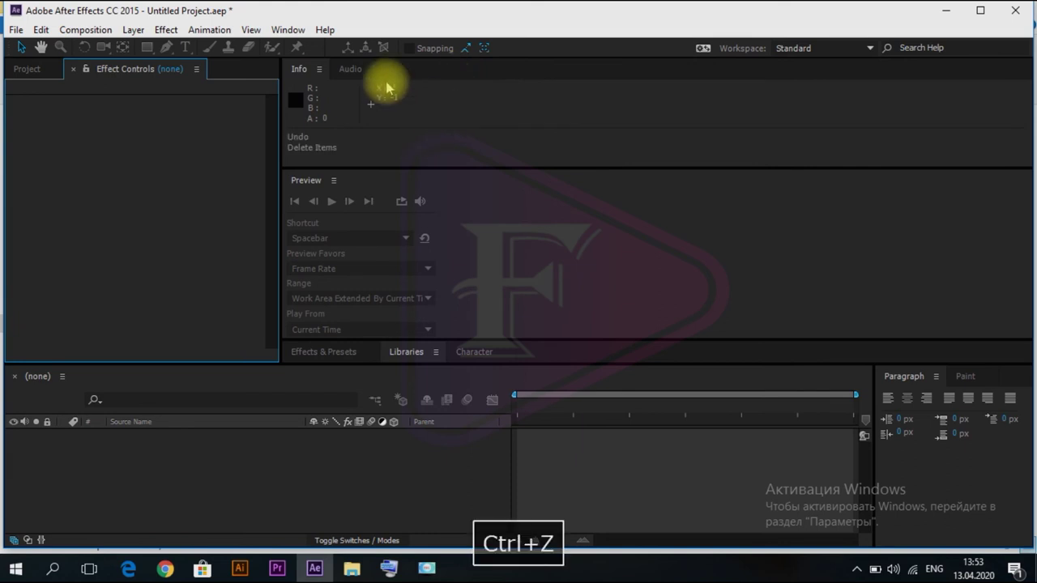
click(287, 30)
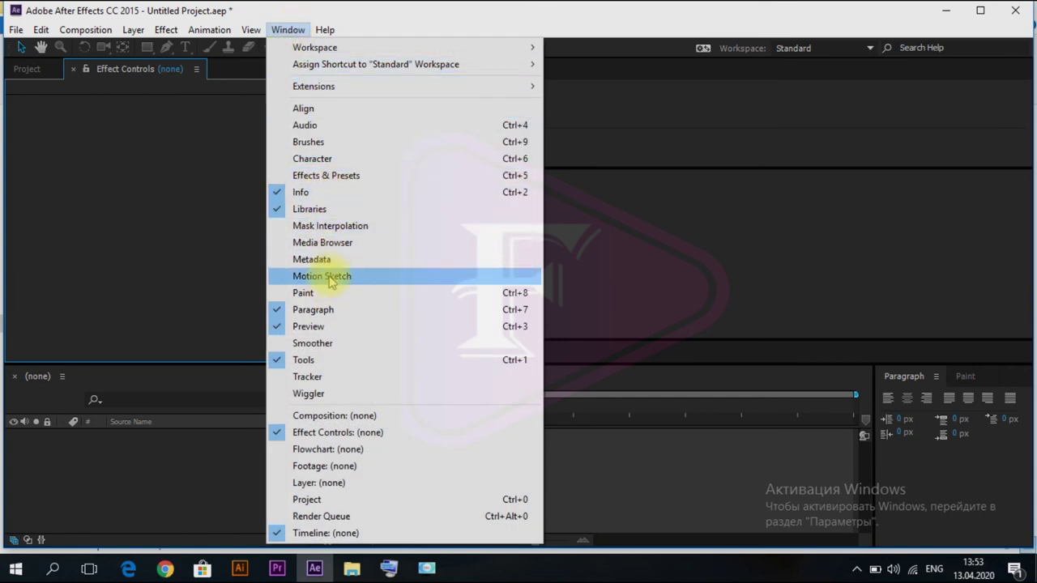
click(306, 415)
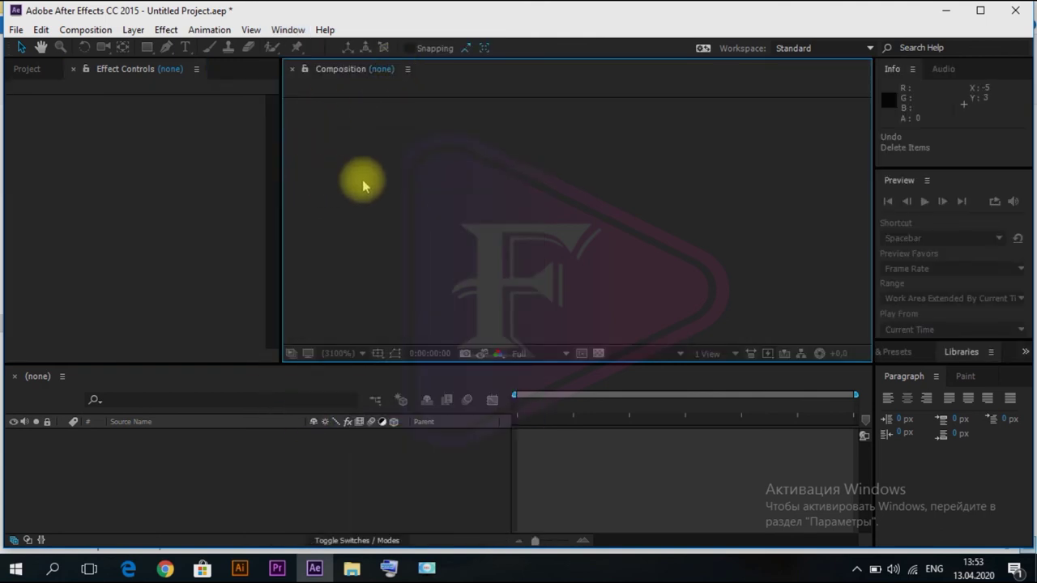
click(408, 69)
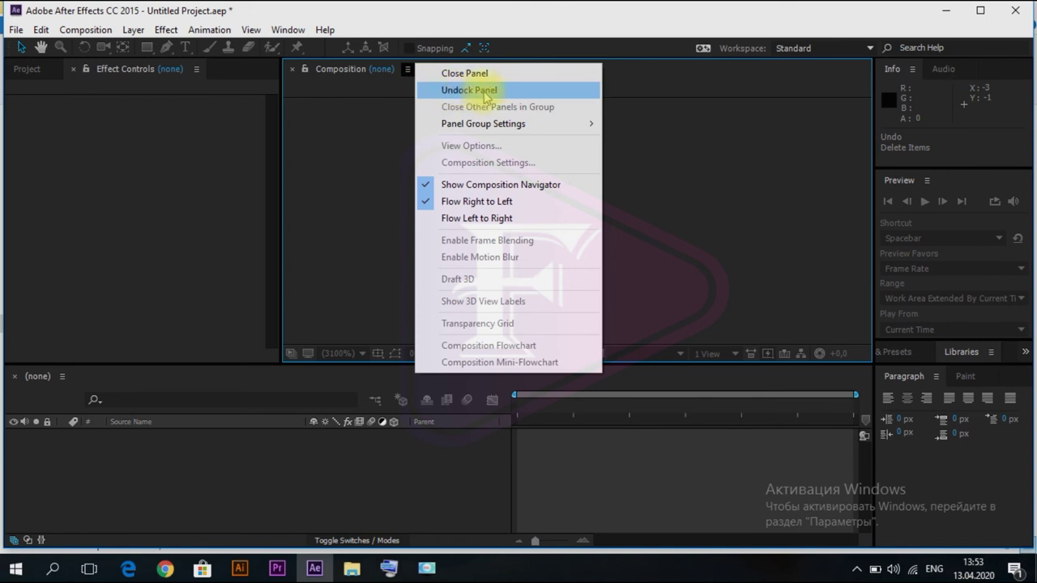
click(485, 91)
Step: Move the floating Composition window around, then close it
mouse_move(374, 49)
mouse_down()
mouse_move(278, 139)
mouse_move(213, 103)
mouse_move(320, 92)
mouse_up()
key(ctrl+z)
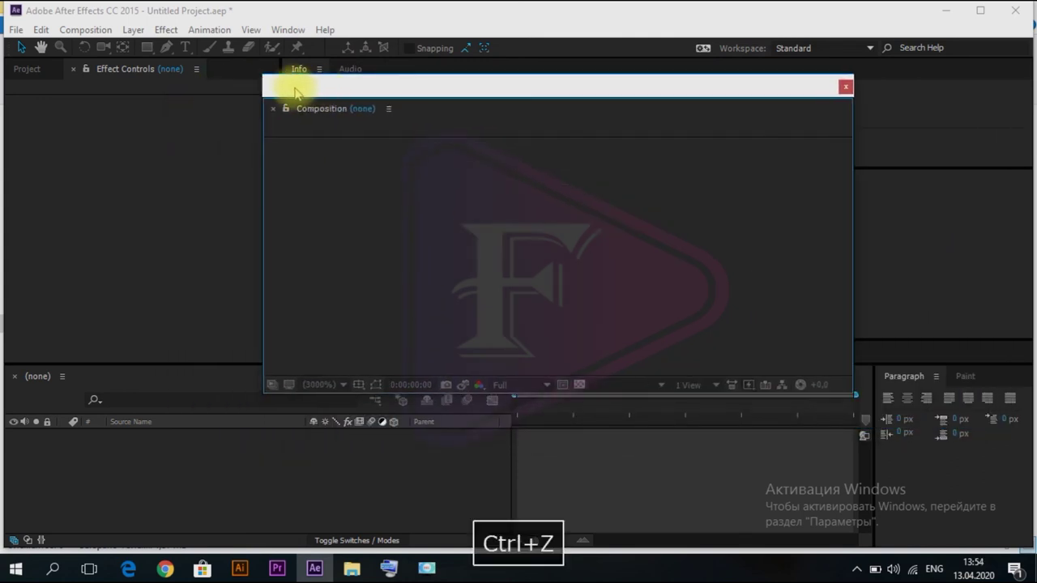
click(387, 109)
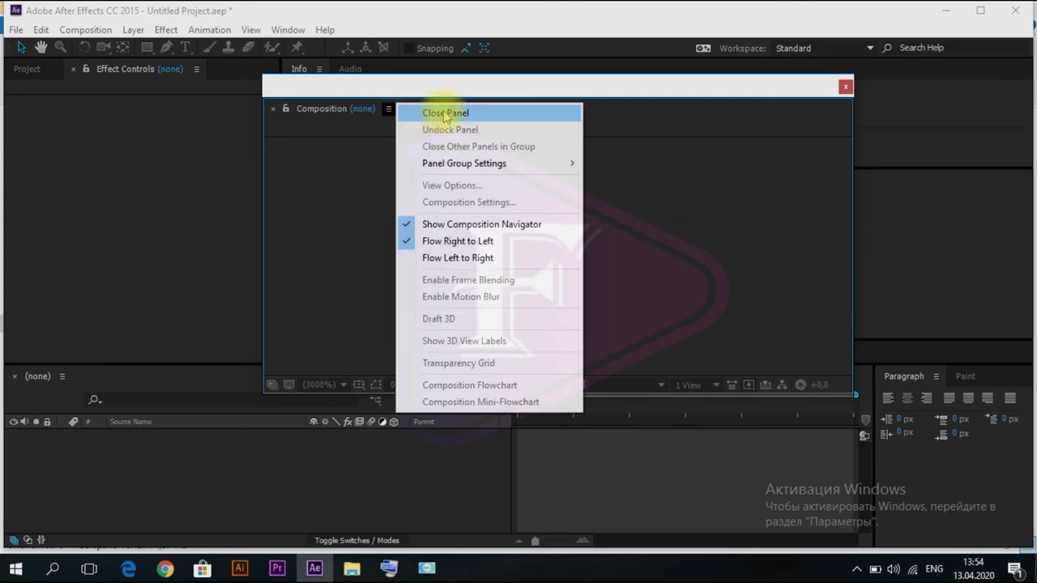
click(330, 53)
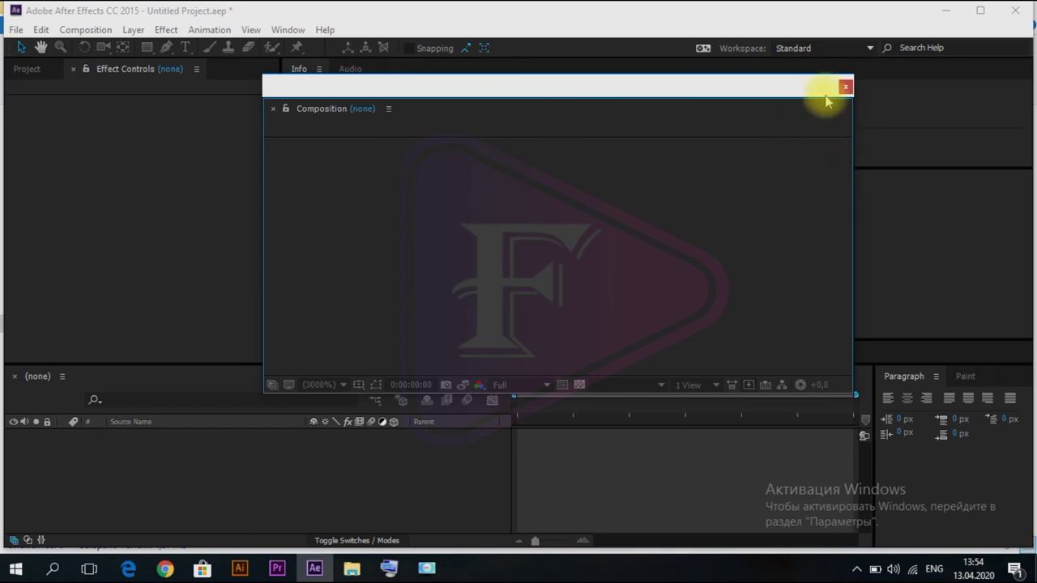
mouse_move(712, 88)
mouse_down()
mouse_move(795, 116)
mouse_move(723, 112)
mouse_up()
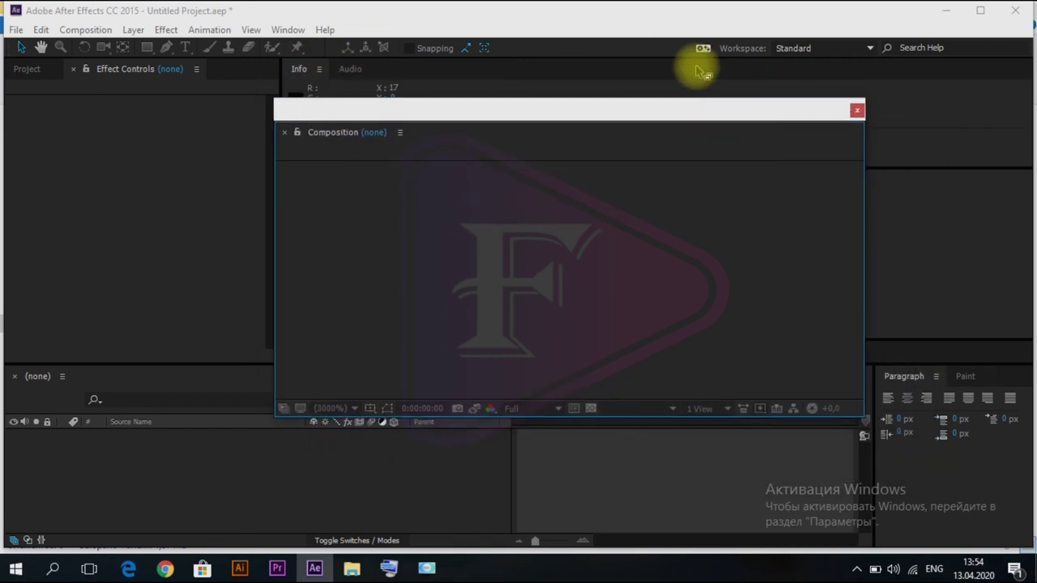
click(857, 112)
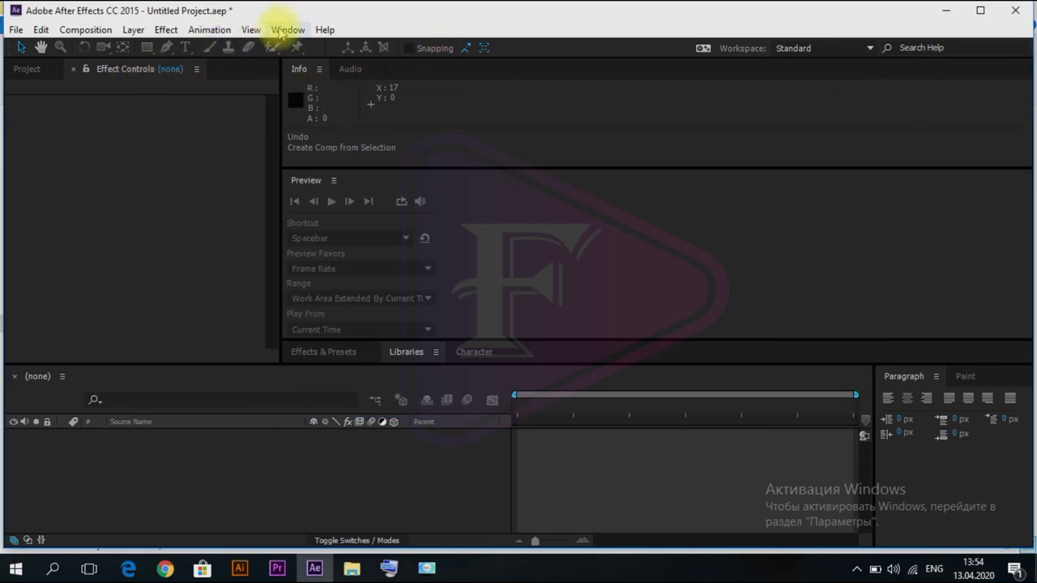
Step: Reset the Standard workspace to its original layout
click(288, 31)
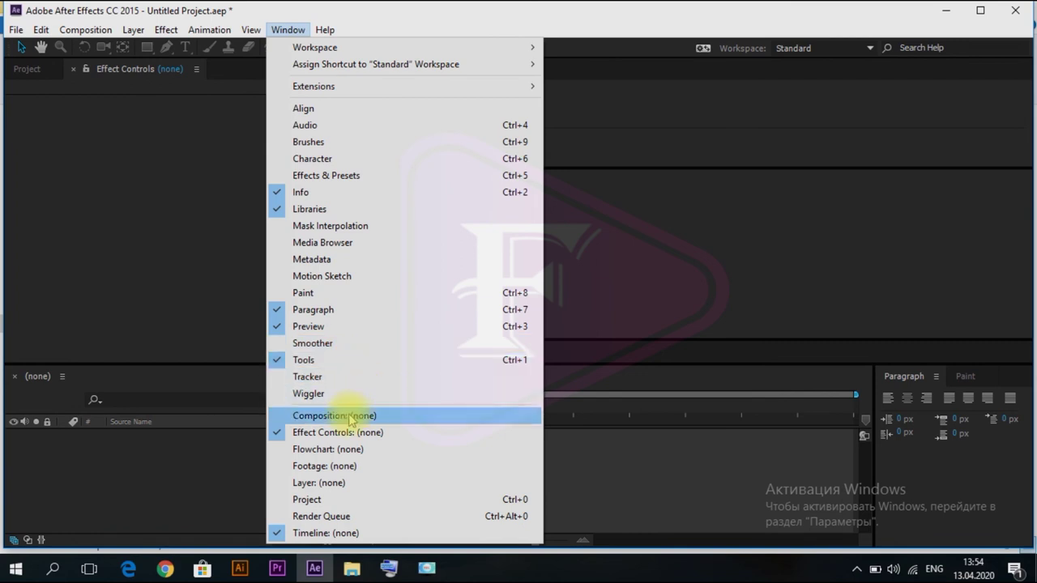
mouse_move(410, 45)
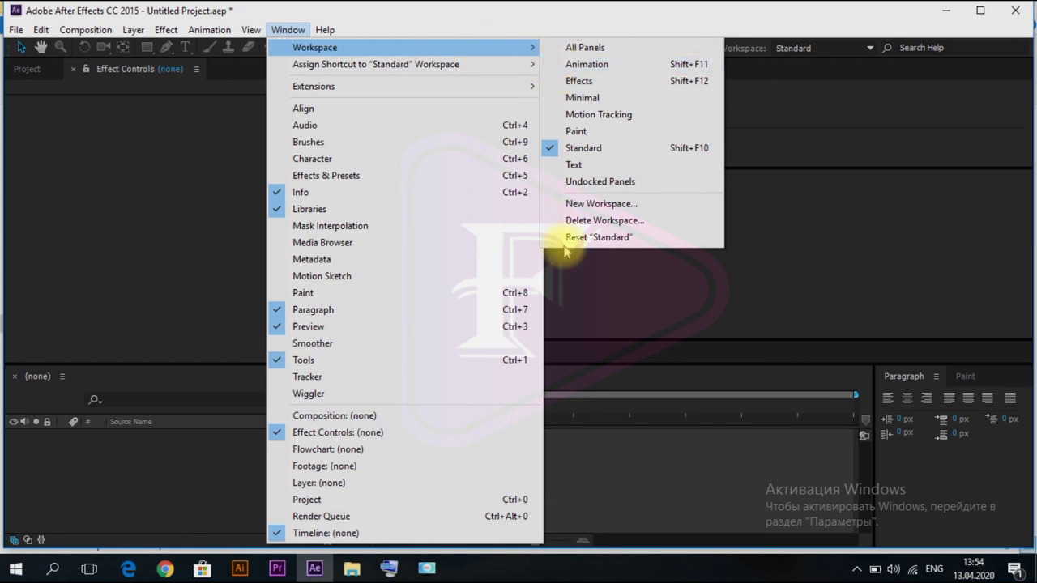
click(622, 238)
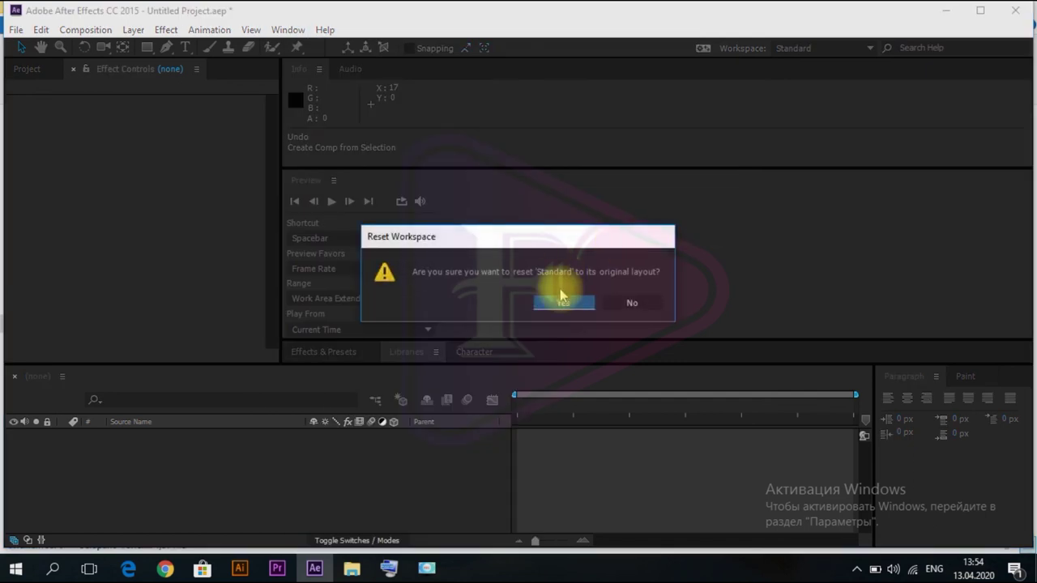
click(559, 302)
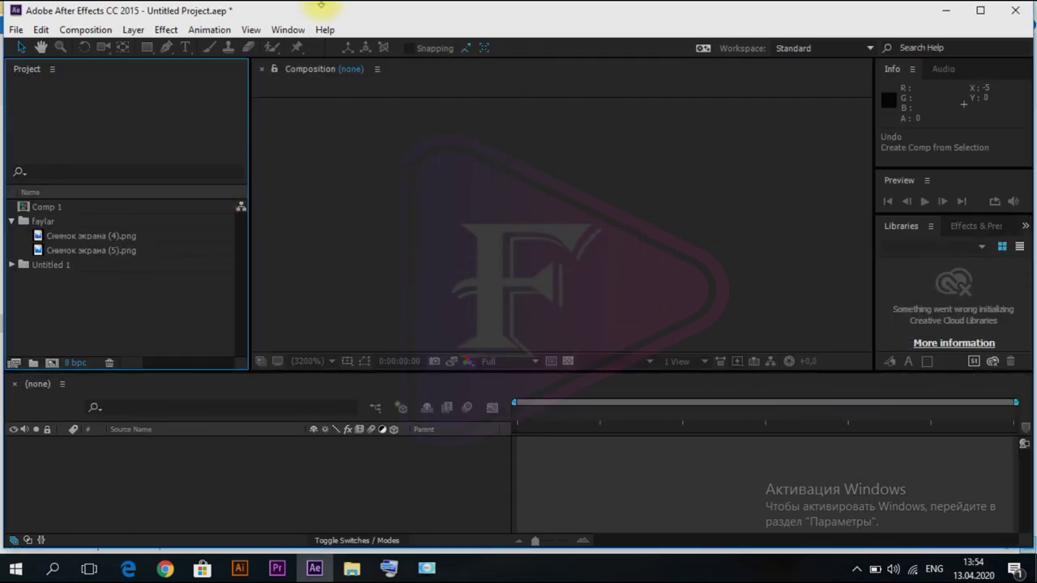
click(288, 29)
Step: Widen the Project panel so the Composition panel becomes narrower
mouse_move(332, 52)
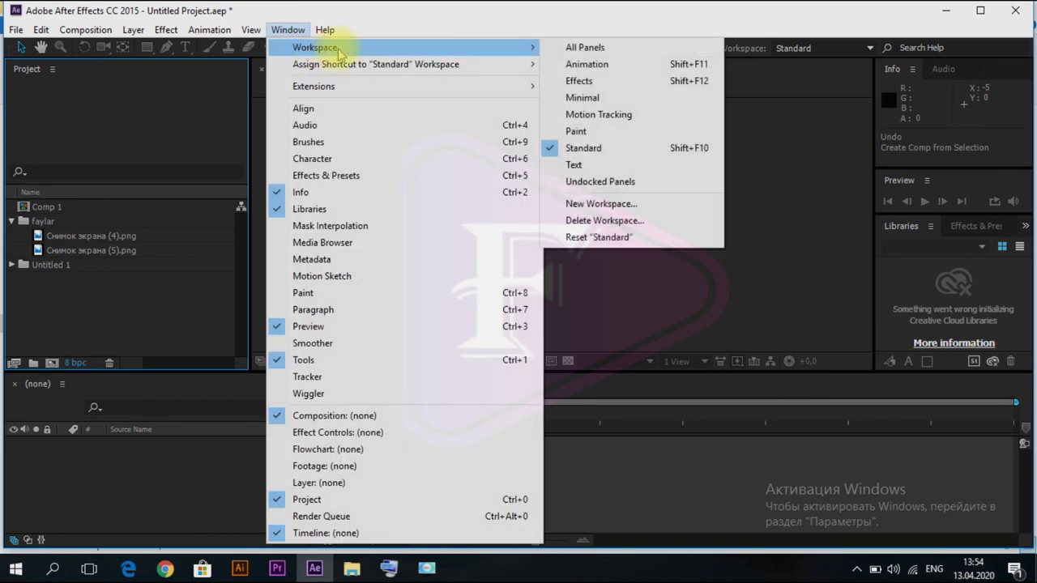
click(656, 180)
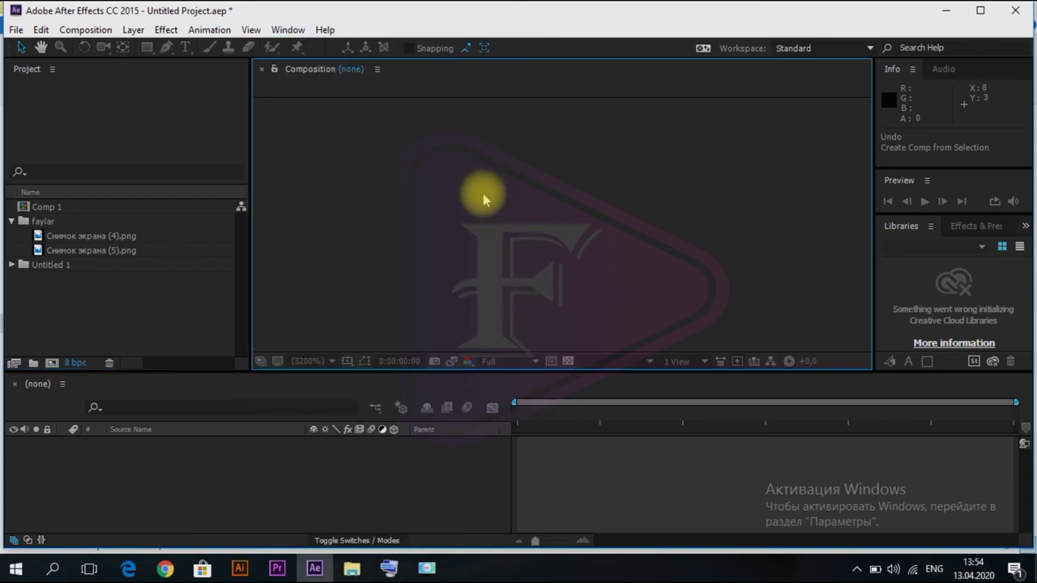
drag(250, 104, 358, 121)
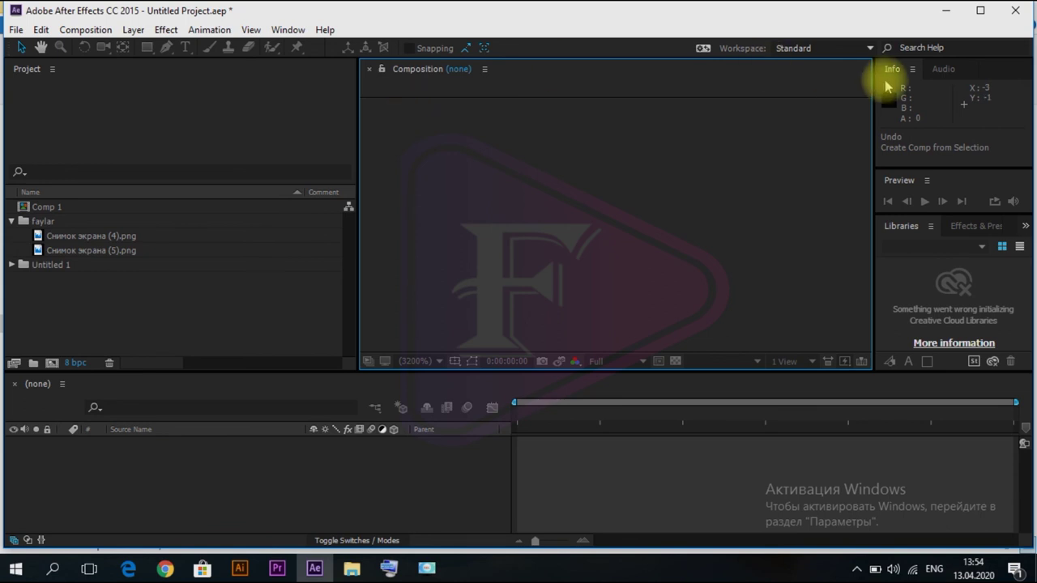
click(946, 70)
click(894, 69)
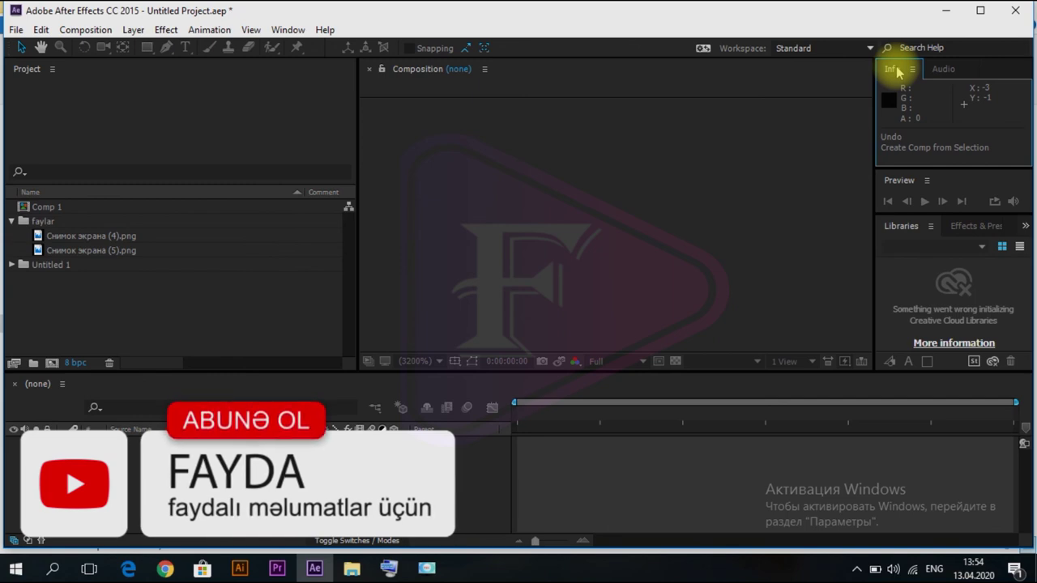
Step: Start saving the current layout as a new workspace
click(287, 32)
mouse_move(293, 50)
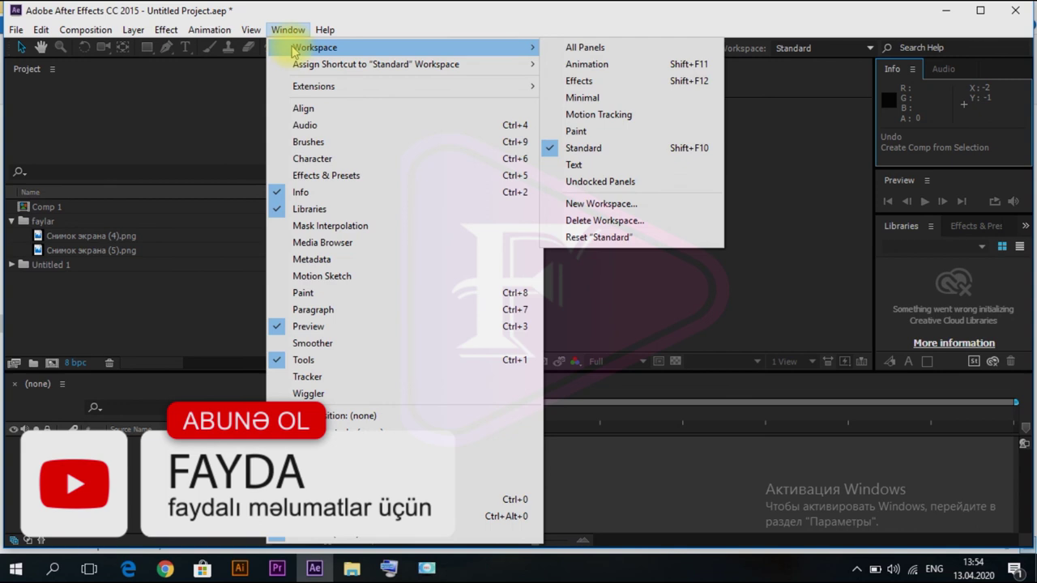
click(600, 212)
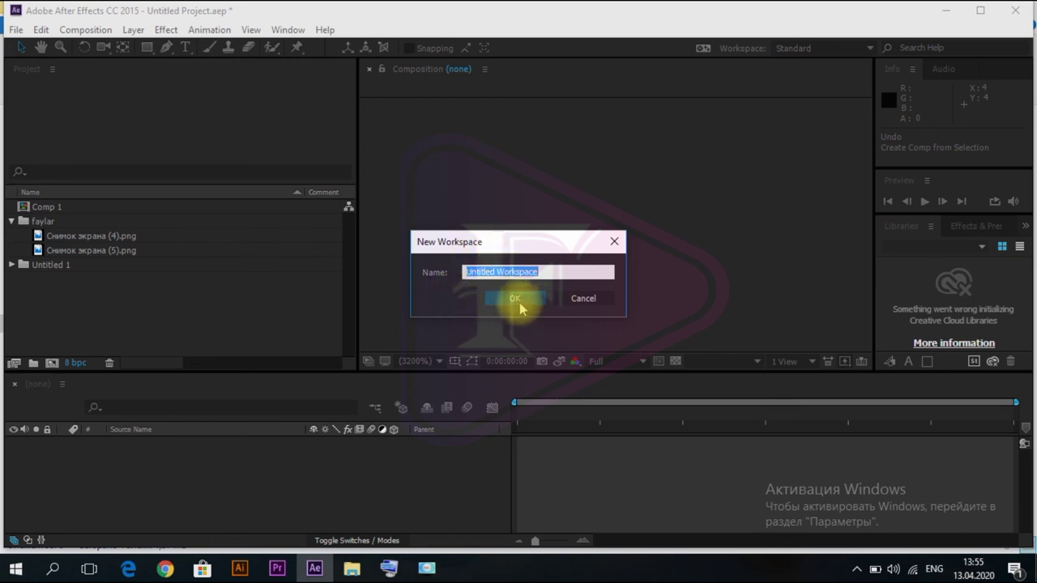
Step: Close the New Workspace dialog with OK
click(578, 303)
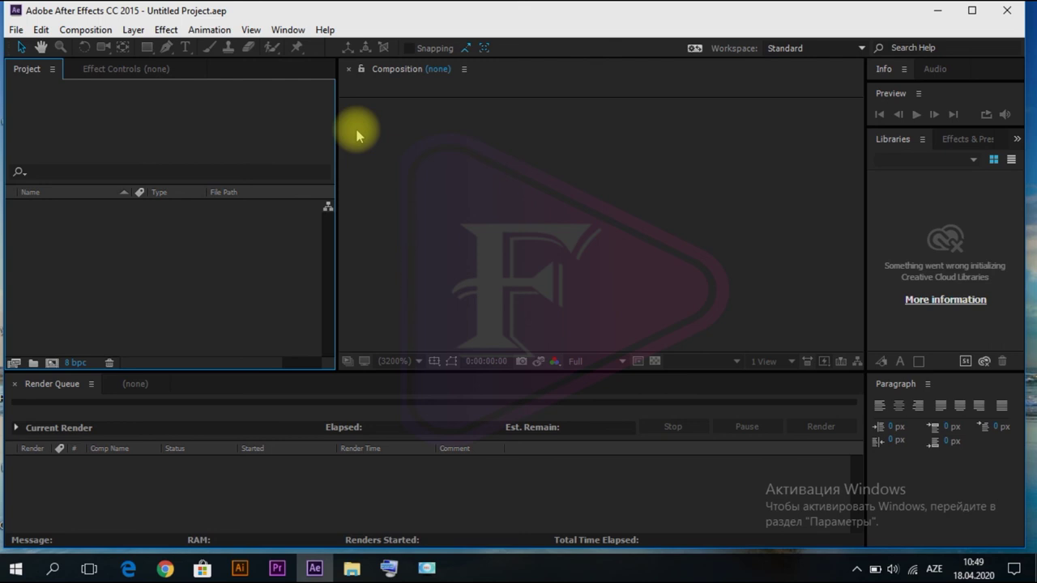
Step: Show the Window menu to check which panels are enabled, such as Info, Preview and Project
click(288, 30)
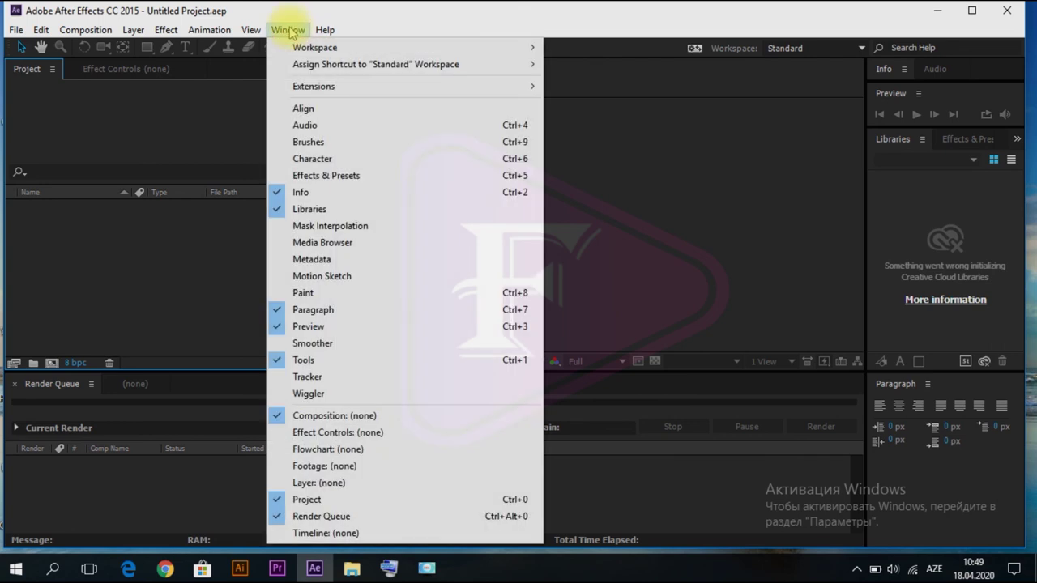